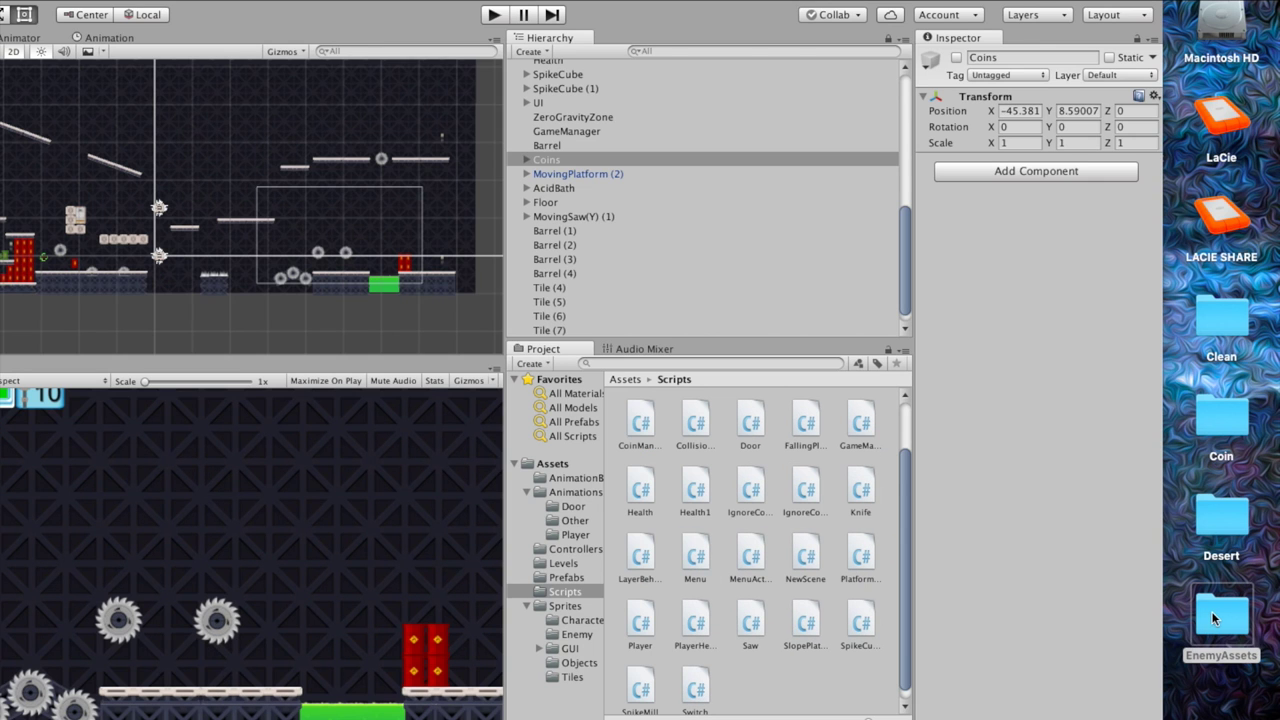
Open the desktop EnemyAssets folder, preview EnemyPackage.unitypackage and browse its Scripts folder, then close it
{"action": "double_click", "coordinate": [1260, 594]}
{"action": "left_click_drag", "start_coordinate": [872, 14], "coordinate": [678, 52]}
{"action": "left_click", "coordinate": [643, 85]}
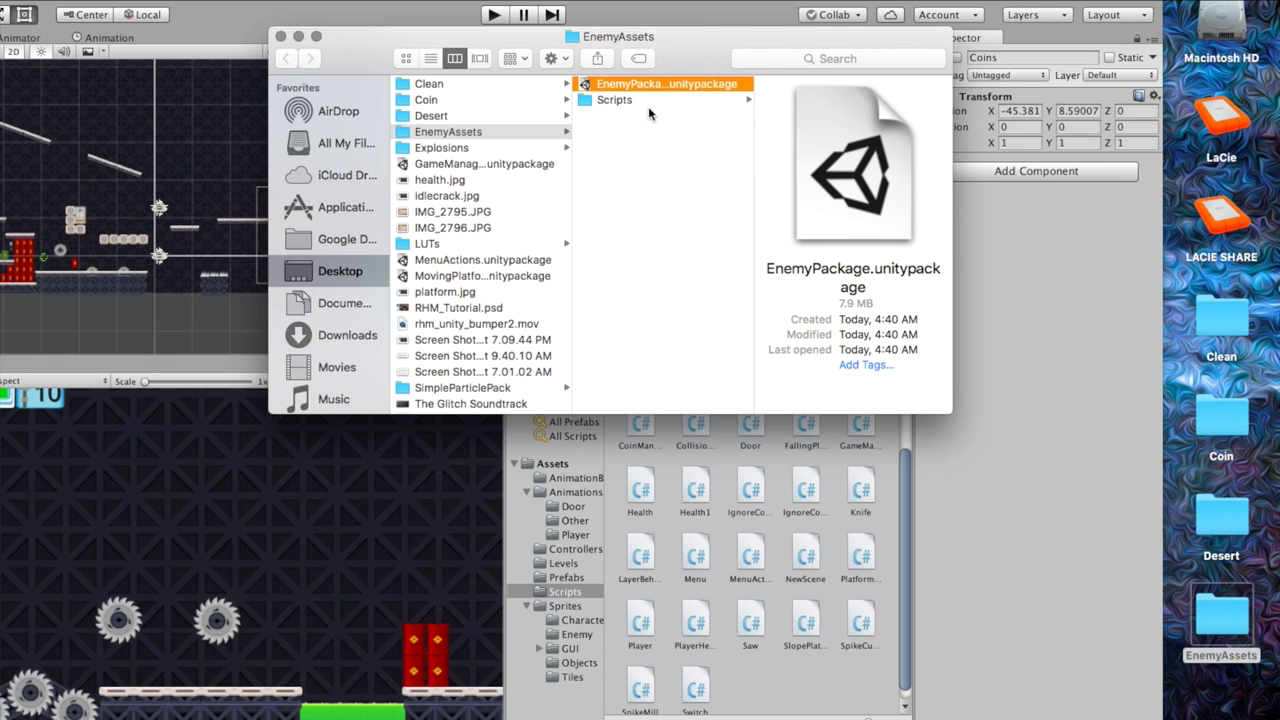
{"action": "left_click", "coordinate": [615, 101]}
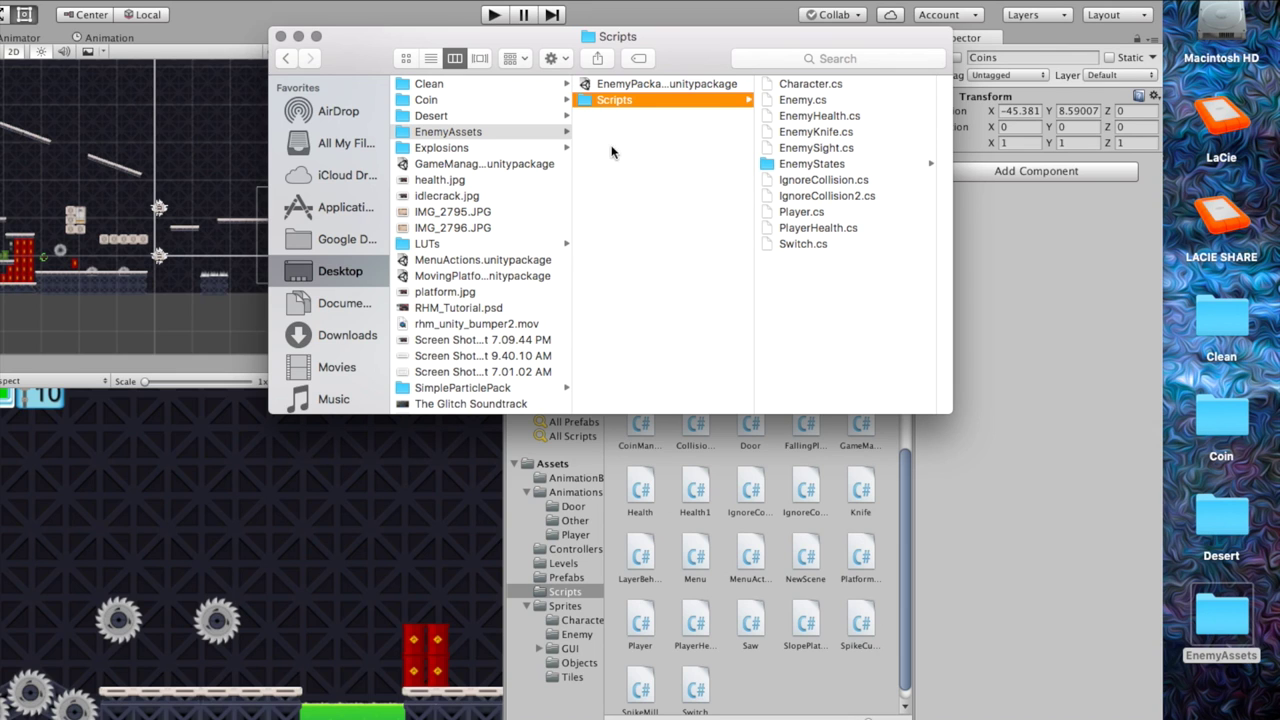
{"action": "left_click_drag", "start_coordinate": [358, 58], "coordinate": [313, 32]}
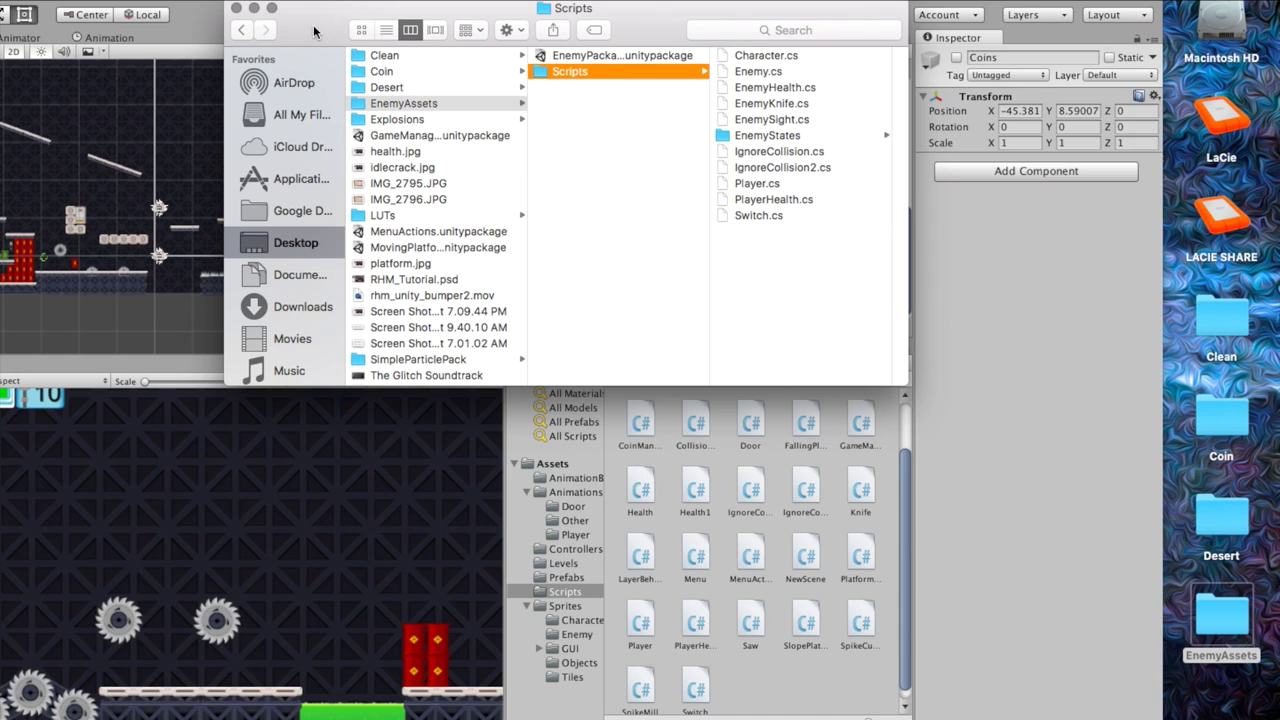
{"action": "left_click", "coordinate": [237, 9]}
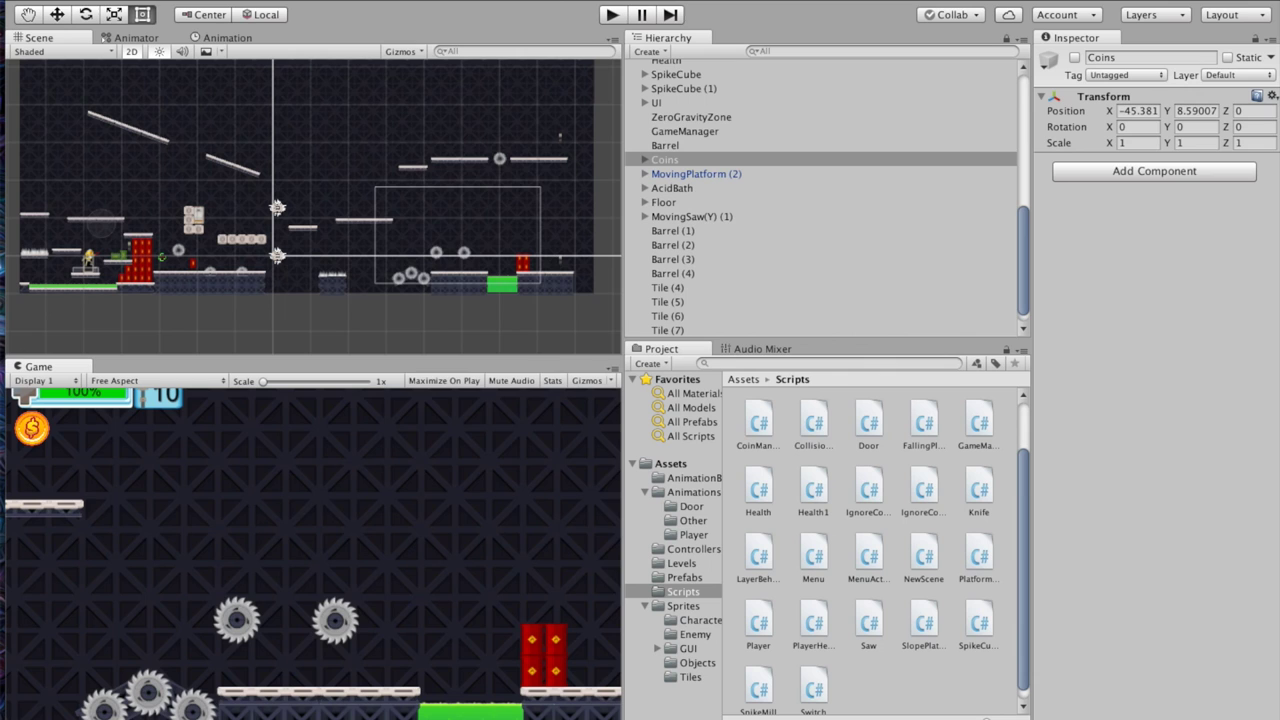
Pick Desktop > EnemyAssets > EnemyPackage.unitypackage through Assets > Import Package > Custom Package
{"action": "left_click", "coordinate": [365, 2]}
{"action": "left_click", "coordinate": [365, 2]}
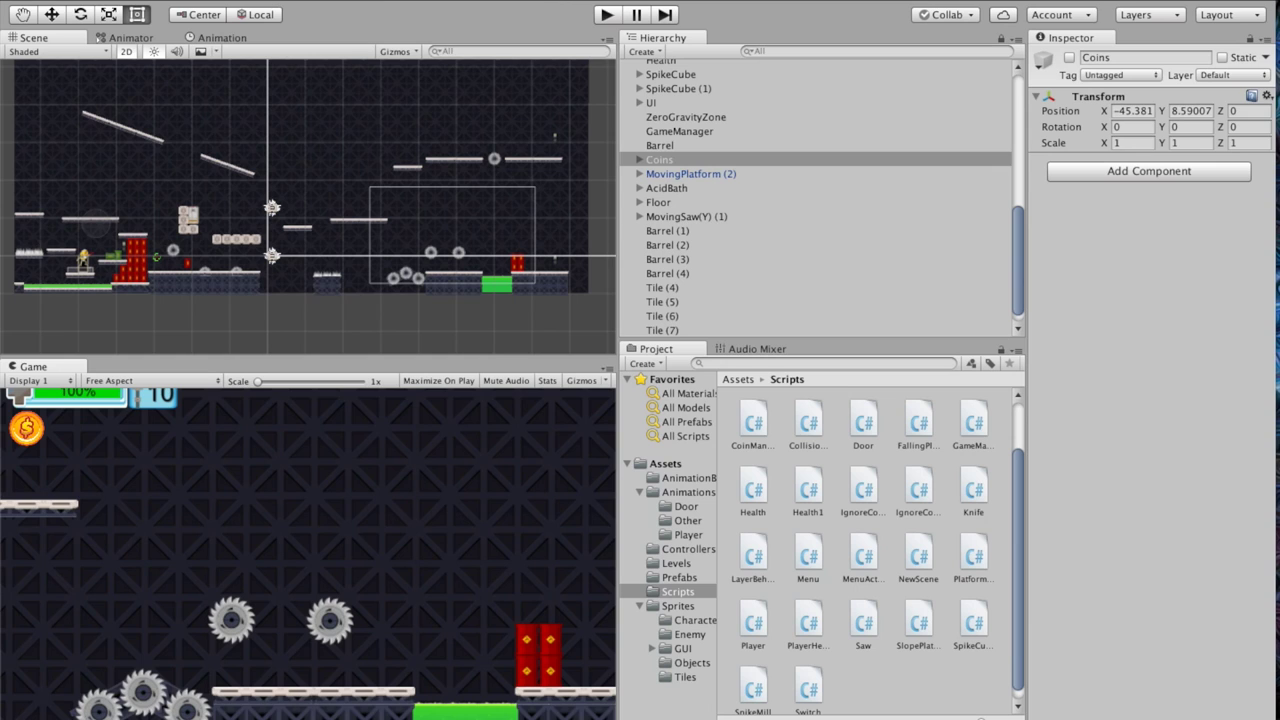
{"action": "left_click", "coordinate": [195, 3]}
{"action": "mouse_move", "coordinate": [252, 116]}
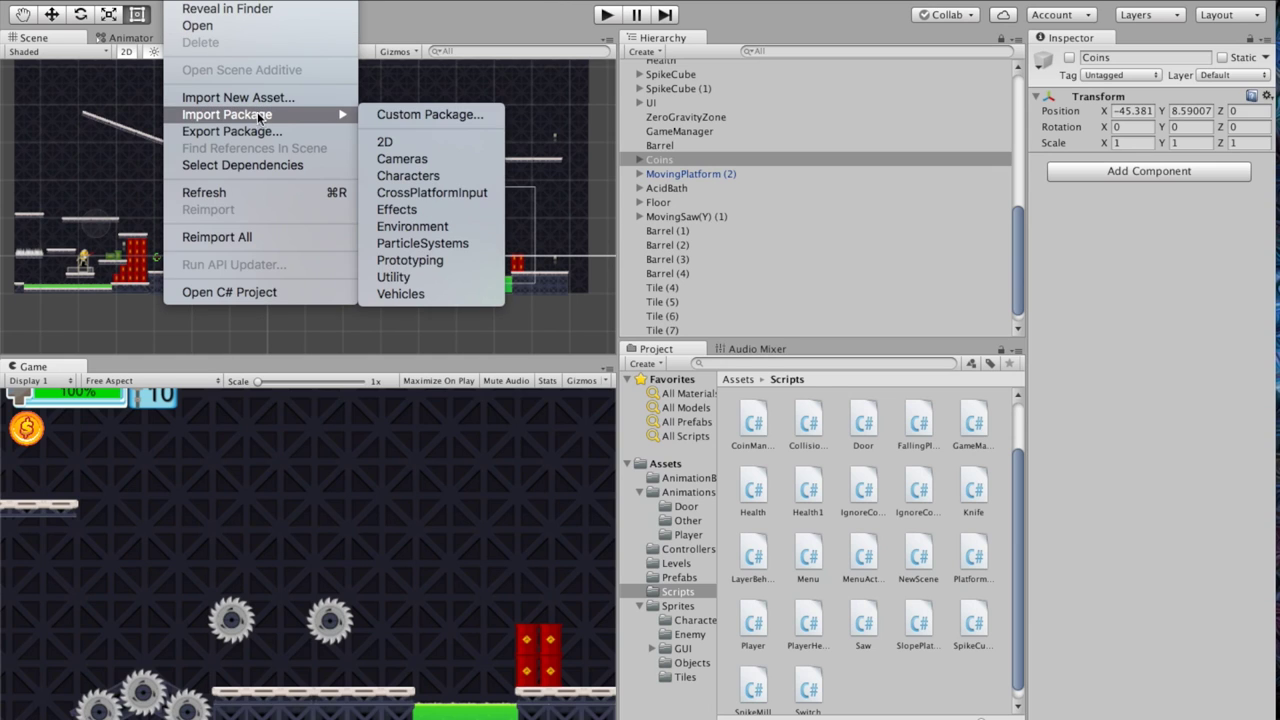
{"action": "left_click", "coordinate": [419, 117]}
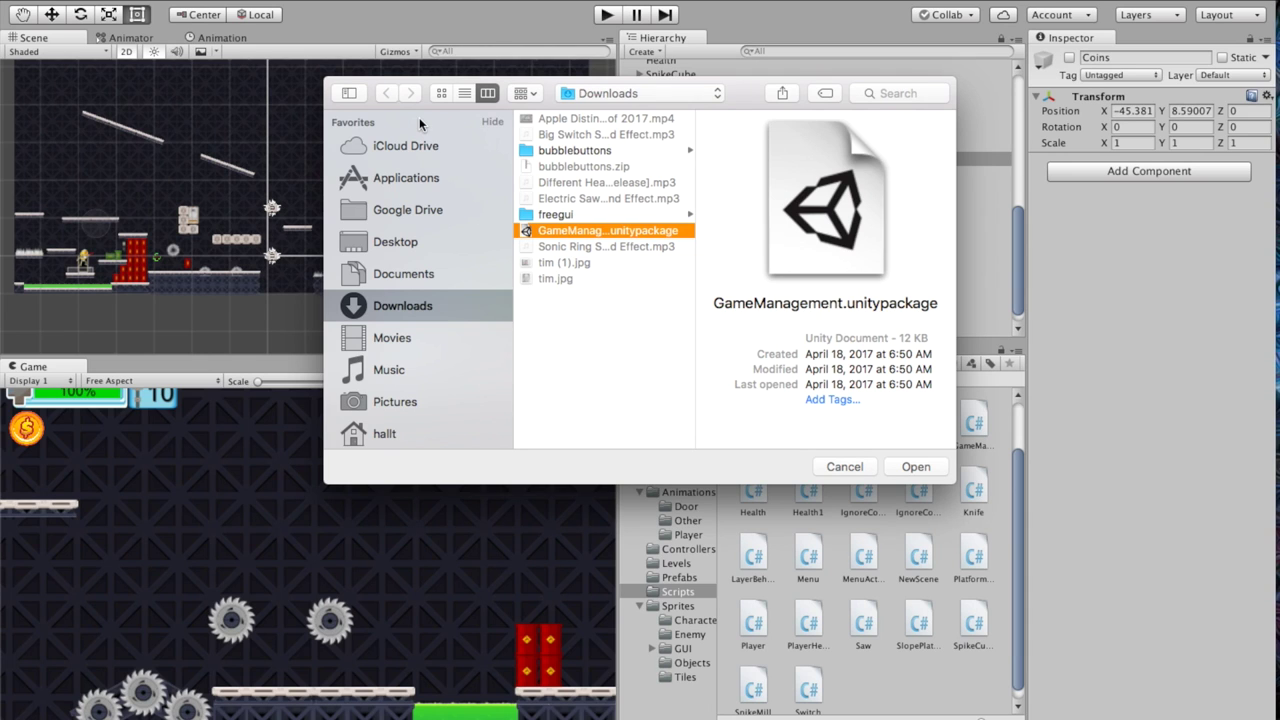
{"action": "left_click", "coordinate": [392, 245]}
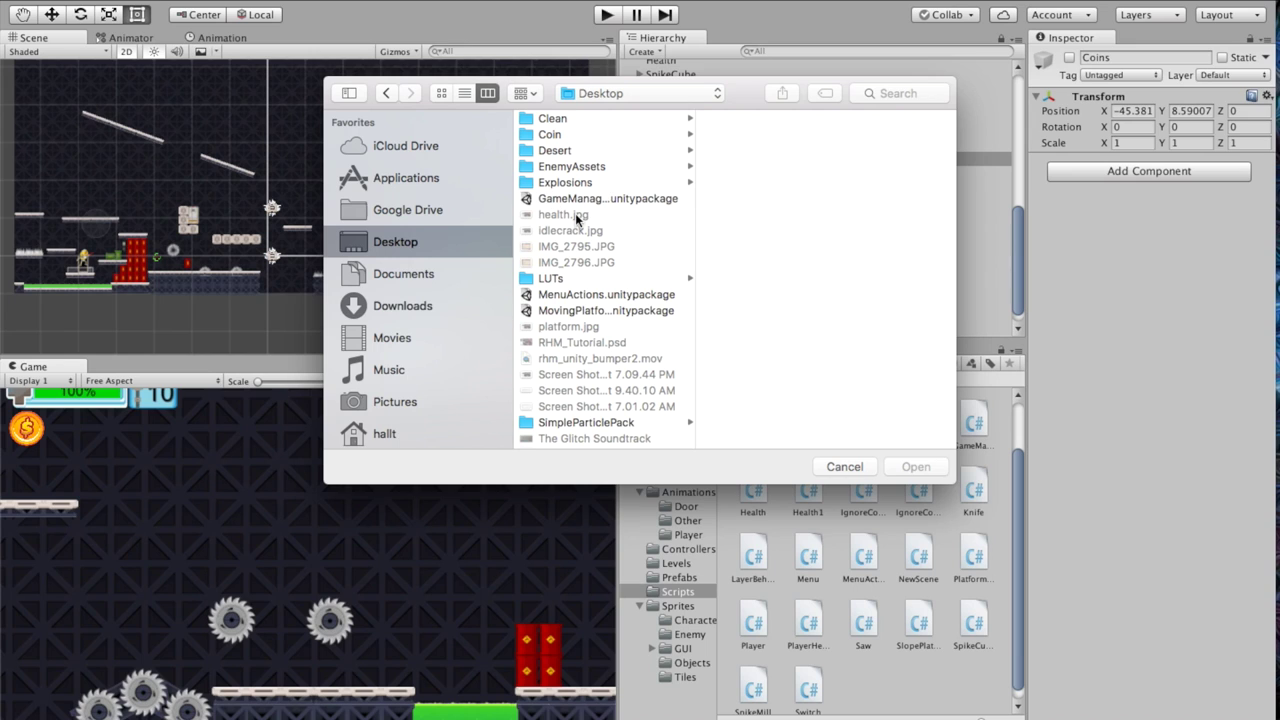
{"action": "scroll", "coordinate": [613, 353], "scroll_direction": "down", "scroll_amount": 1}
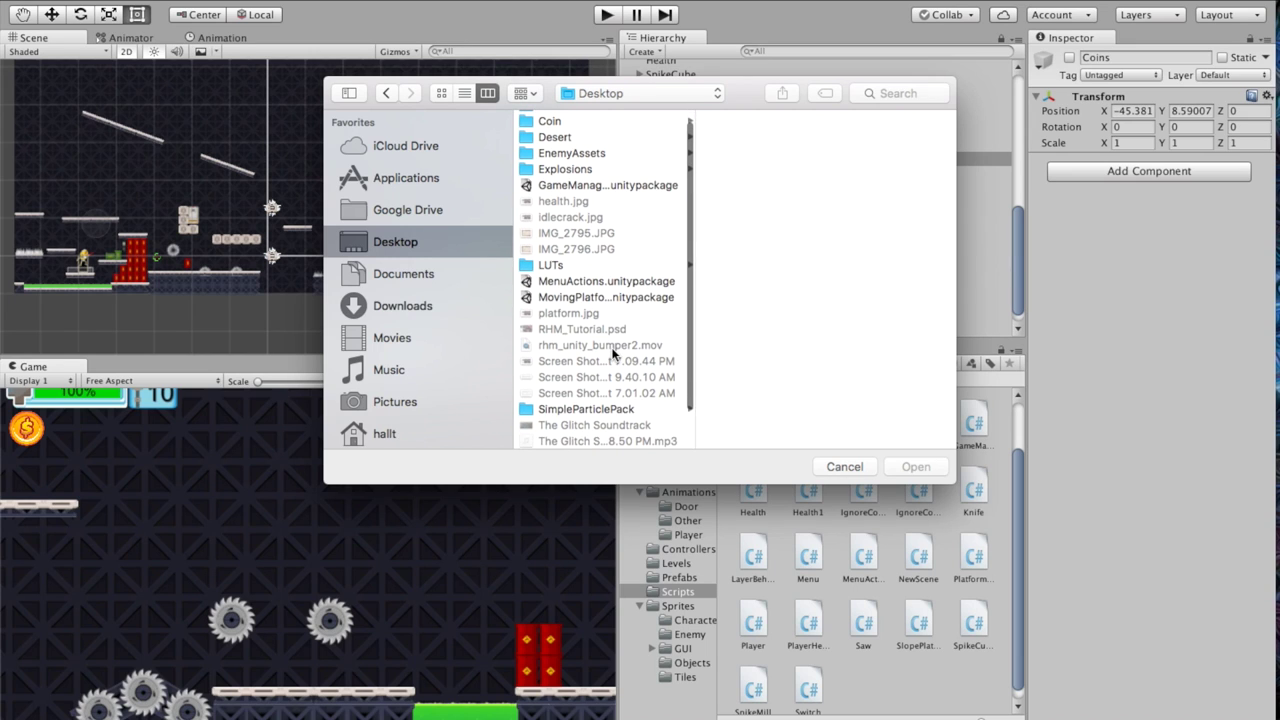
{"action": "scroll", "coordinate": [613, 352], "scroll_direction": "down", "scroll_amount": 1}
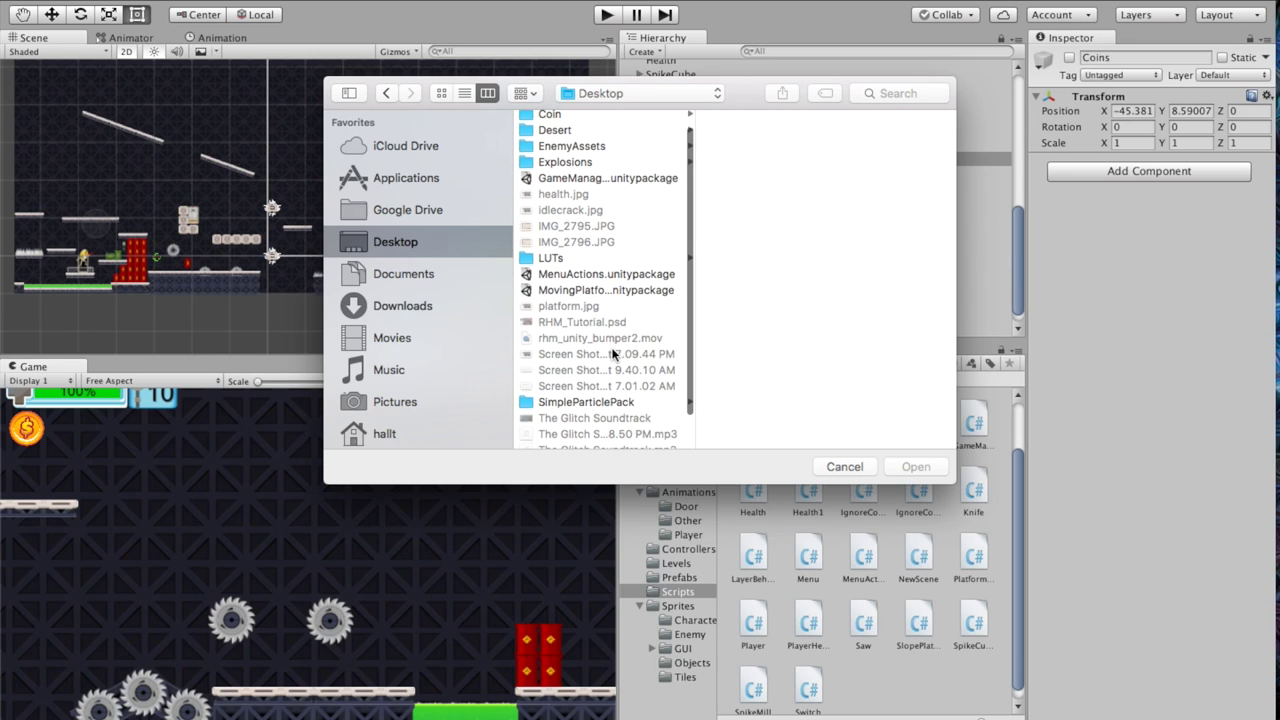
{"action": "left_click", "coordinate": [587, 148]}
{"action": "left_click", "coordinate": [752, 120]}
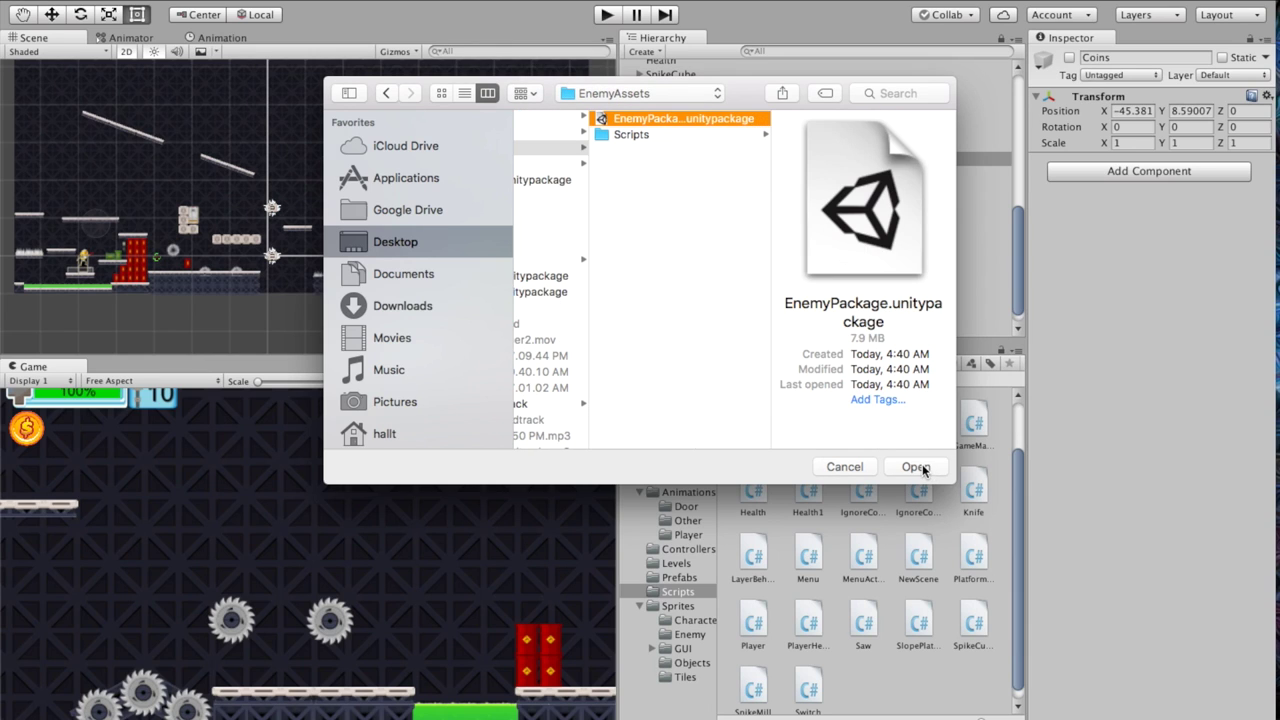
{"action": "left_click", "coordinate": [915, 467]}
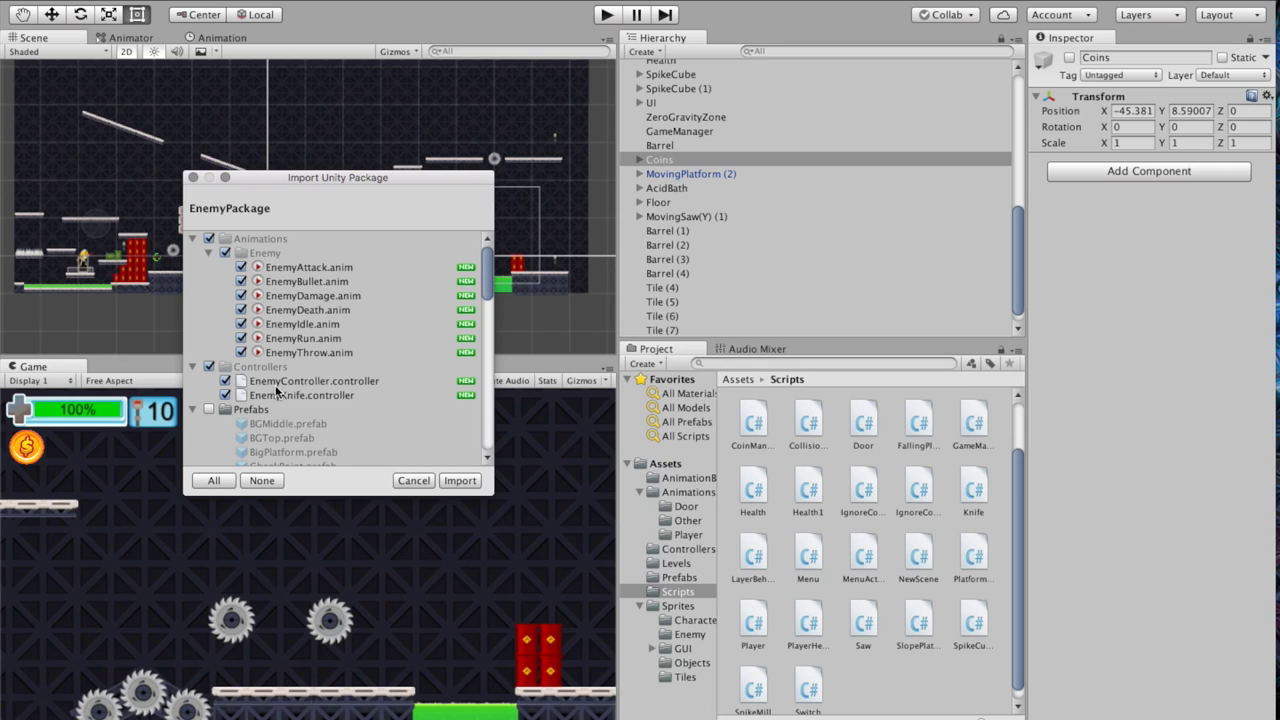
Review the EnemyPackage item list and import all the checked assets
{"action": "scroll", "coordinate": [278, 393], "scroll_direction": "down", "scroll_amount": 5}
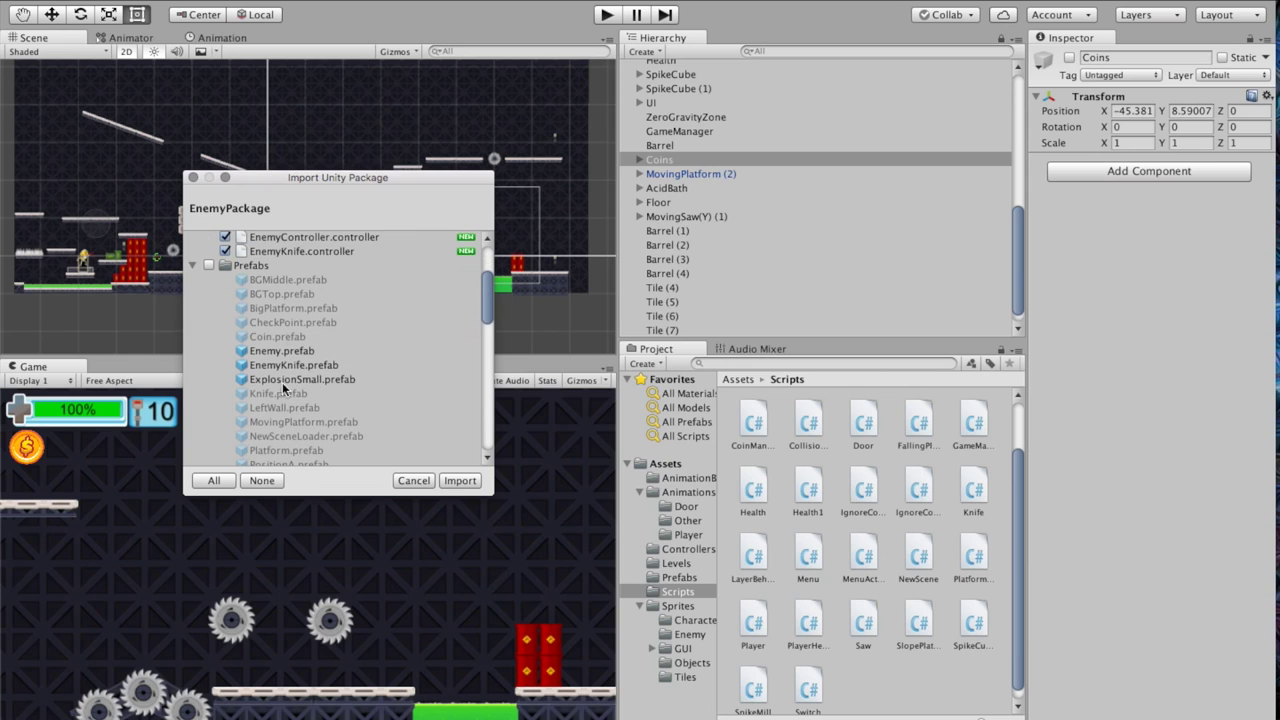
{"action": "scroll", "coordinate": [300, 352], "scroll_direction": "down", "scroll_amount": 3}
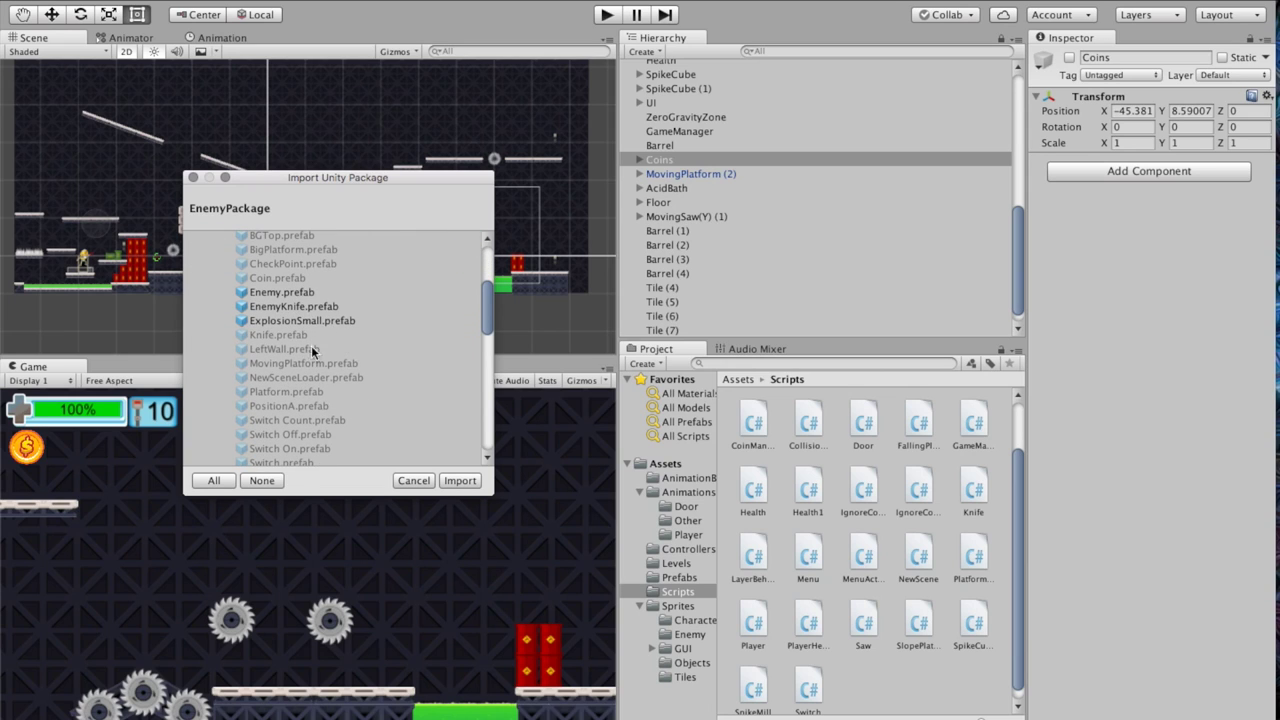
{"action": "scroll", "coordinate": [312, 344], "scroll_direction": "down", "scroll_amount": 5}
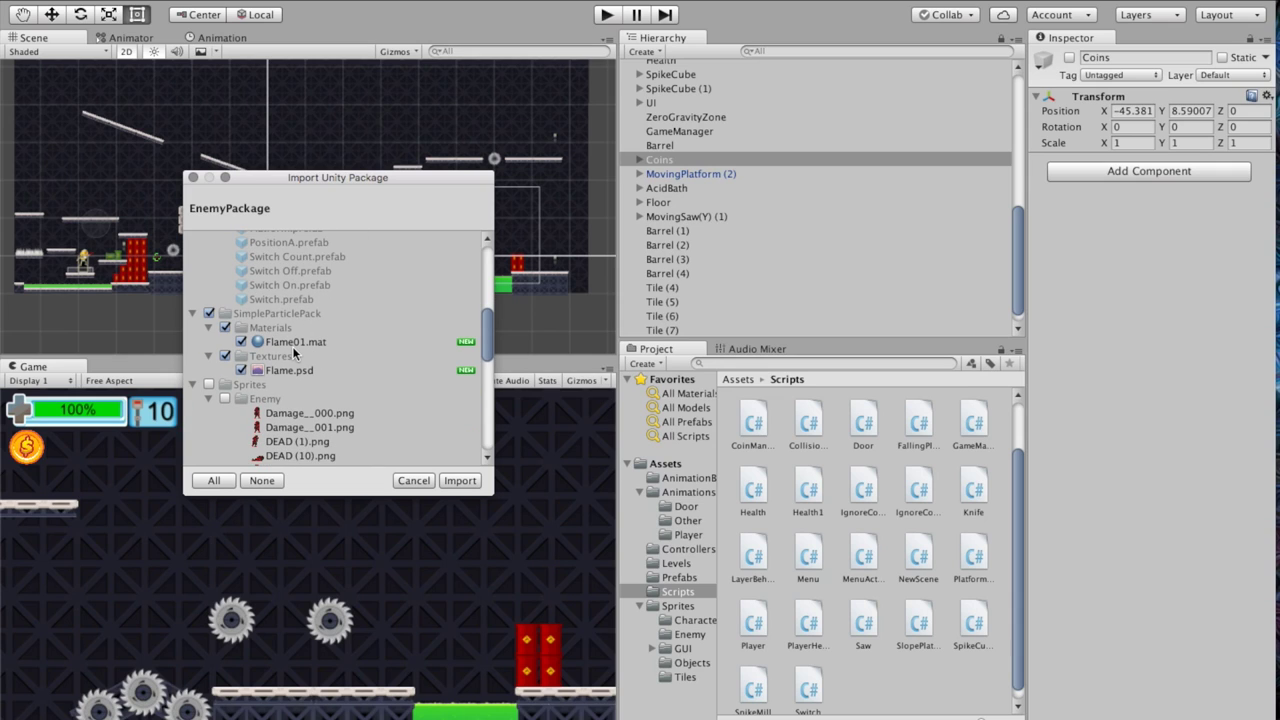
{"action": "scroll", "coordinate": [303, 362], "scroll_direction": "down", "scroll_amount": 4}
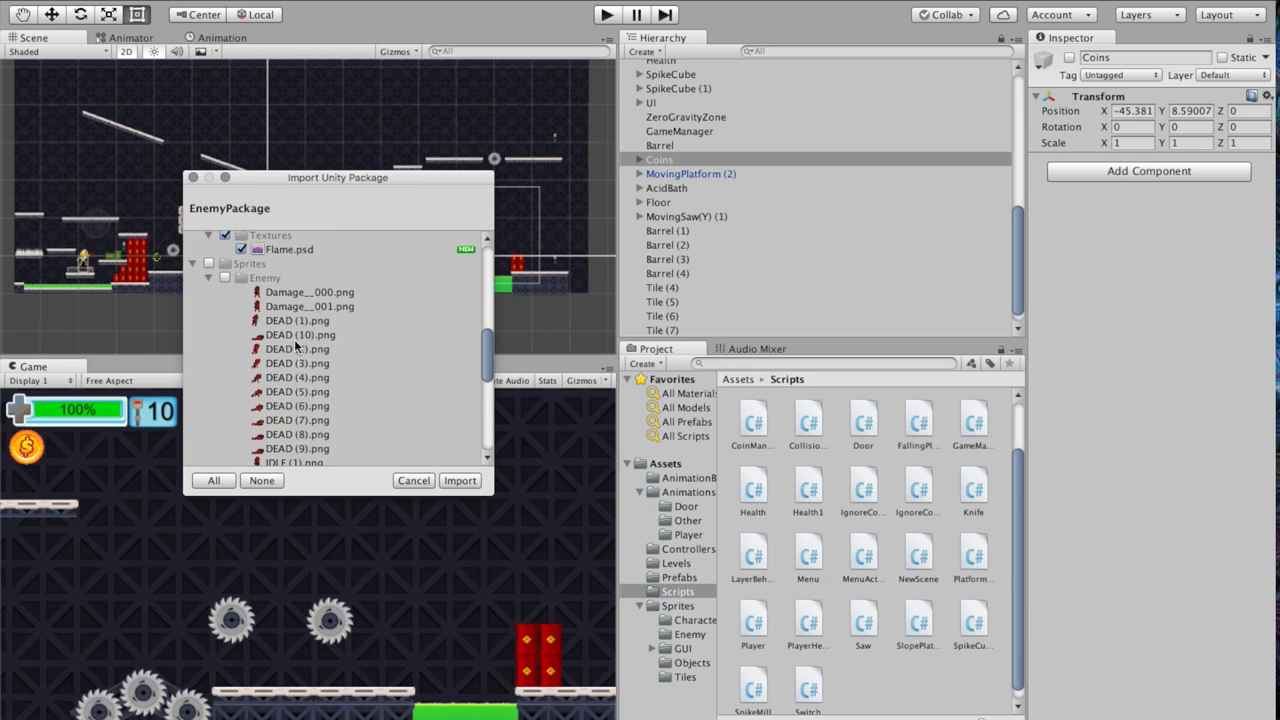
{"action": "scroll", "coordinate": [295, 345], "scroll_direction": "down", "scroll_amount": 10}
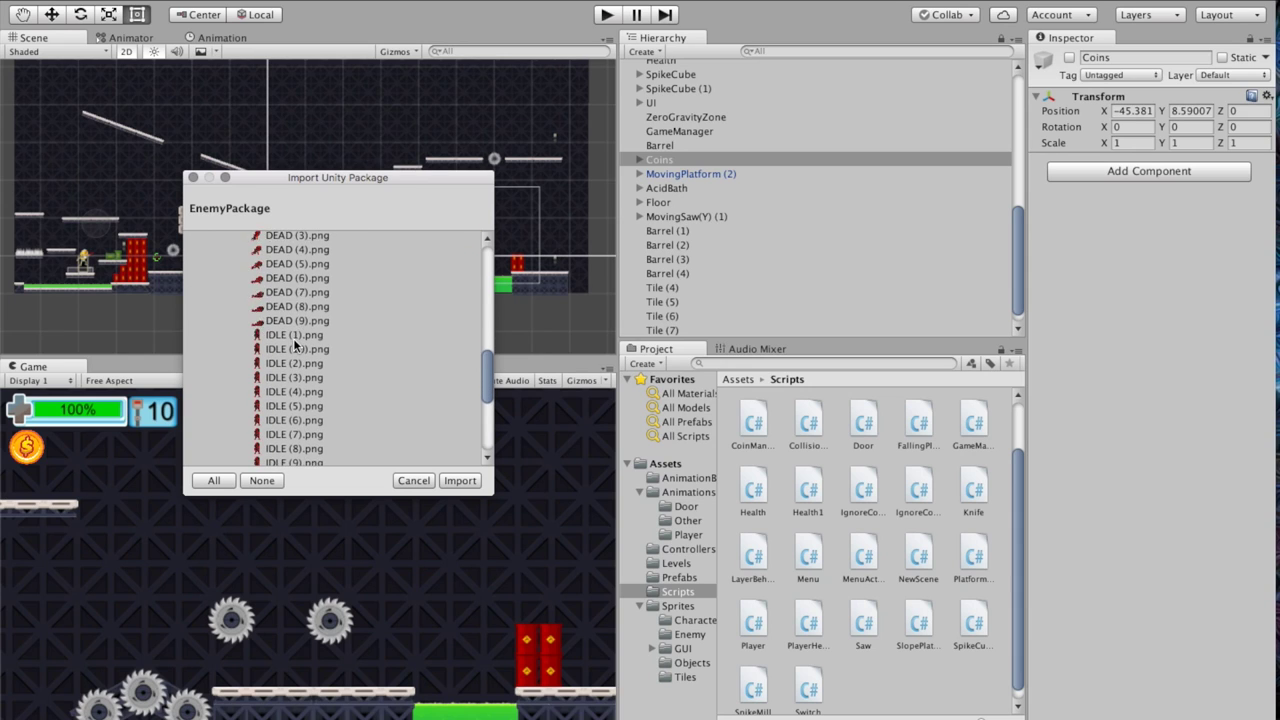
{"action": "scroll", "coordinate": [294, 344], "scroll_direction": "down", "scroll_amount": 3}
{"action": "scroll", "coordinate": [294, 344], "scroll_direction": "up", "scroll_amount": 15}
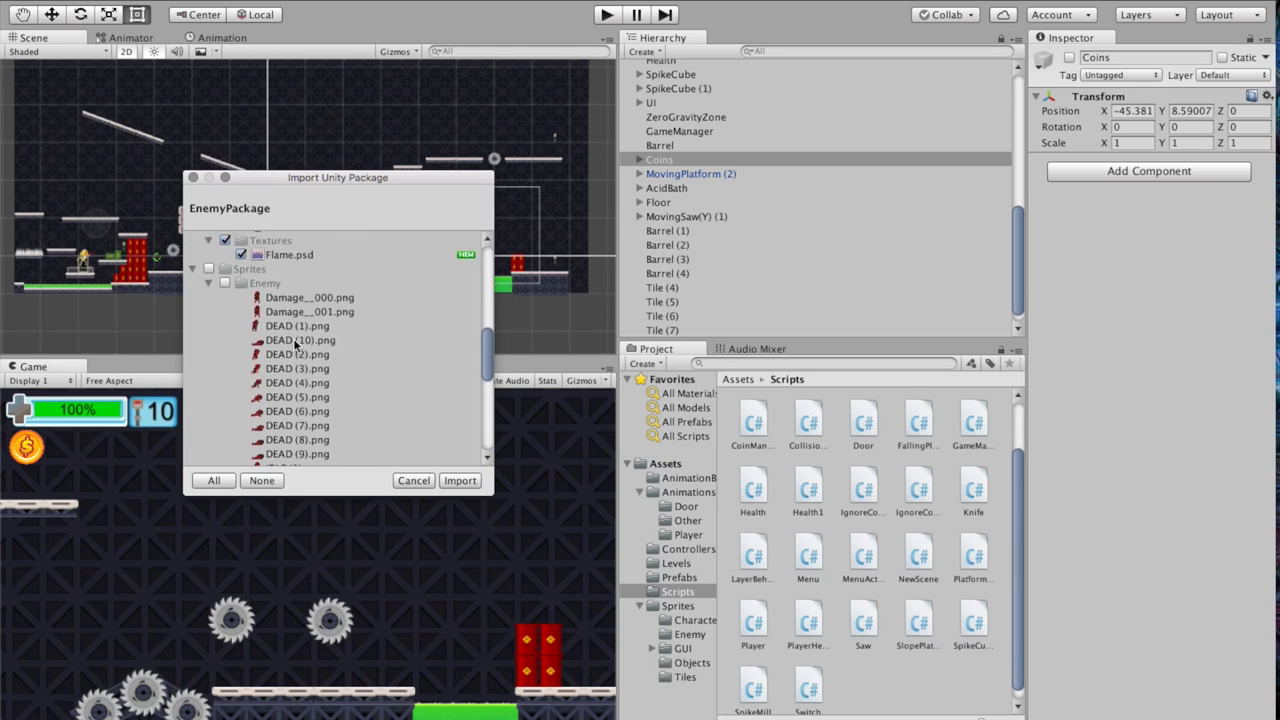
{"action": "scroll", "coordinate": [294, 344], "scroll_direction": "up", "scroll_amount": 3}
{"action": "scroll", "coordinate": [321, 407], "scroll_direction": "down", "scroll_amount": 4}
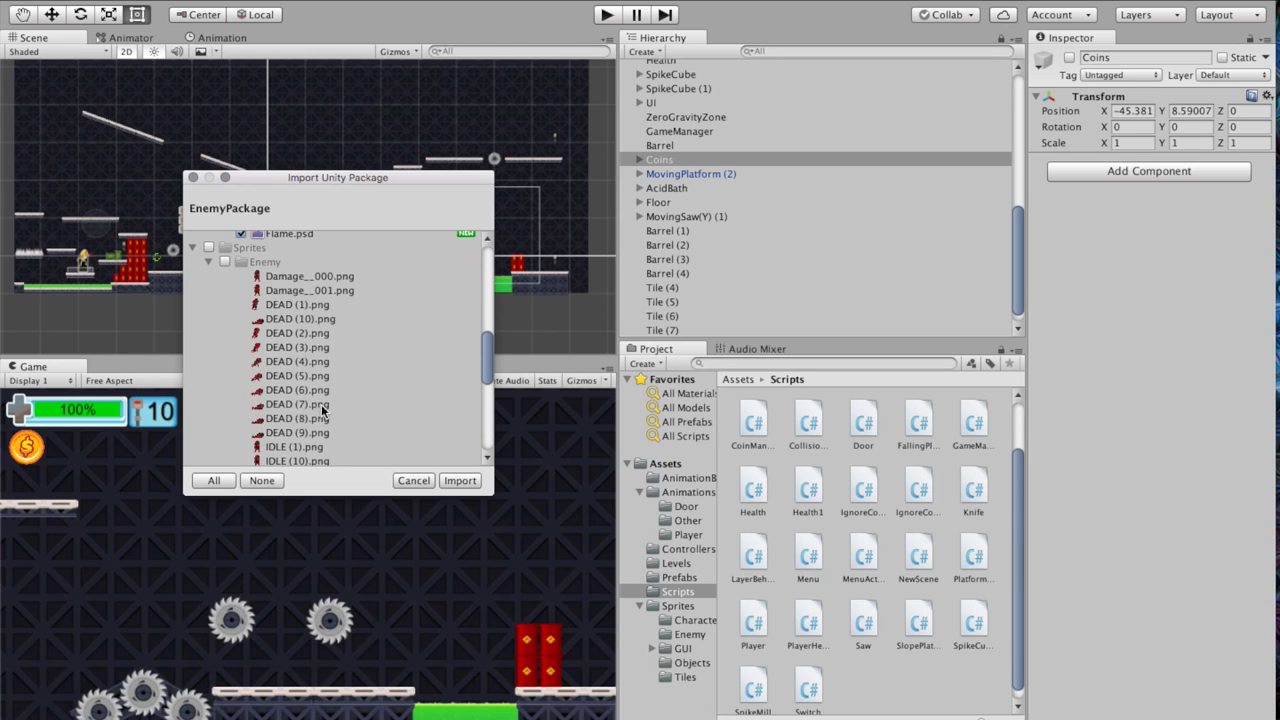
{"action": "scroll", "coordinate": [321, 407], "scroll_direction": "down", "scroll_amount": 8}
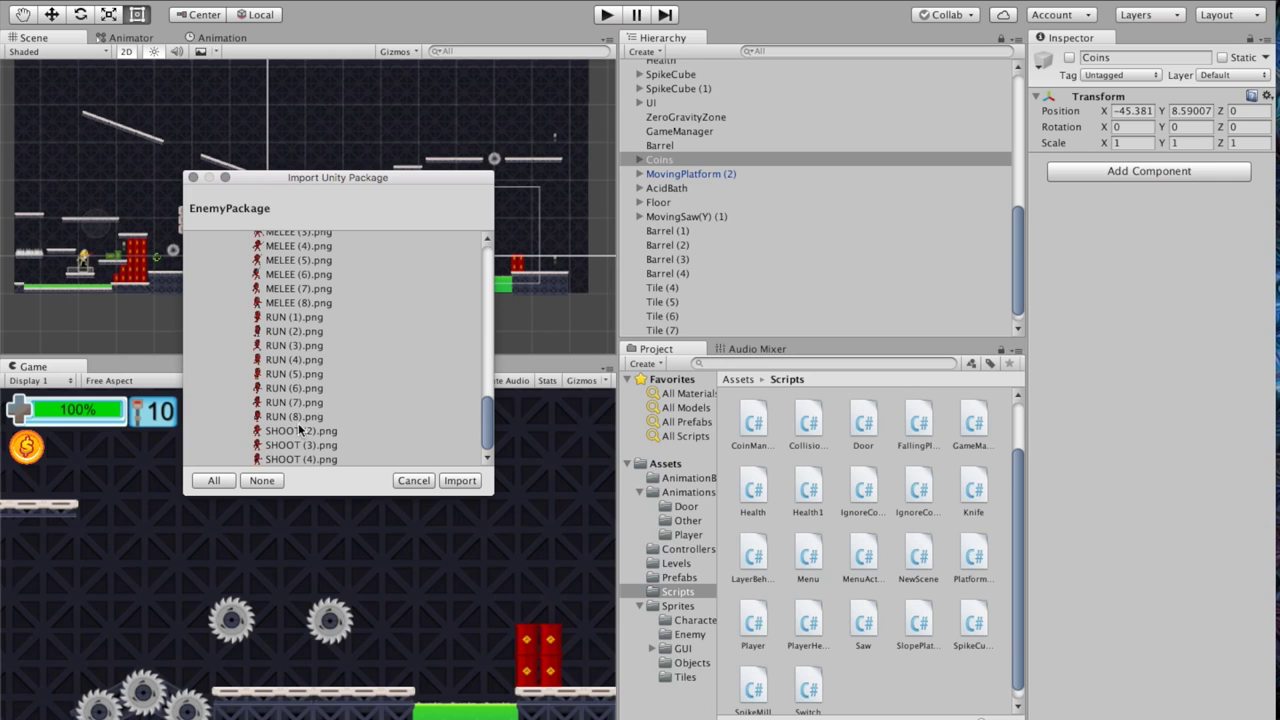
{"action": "left_click", "coordinate": [462, 481]}
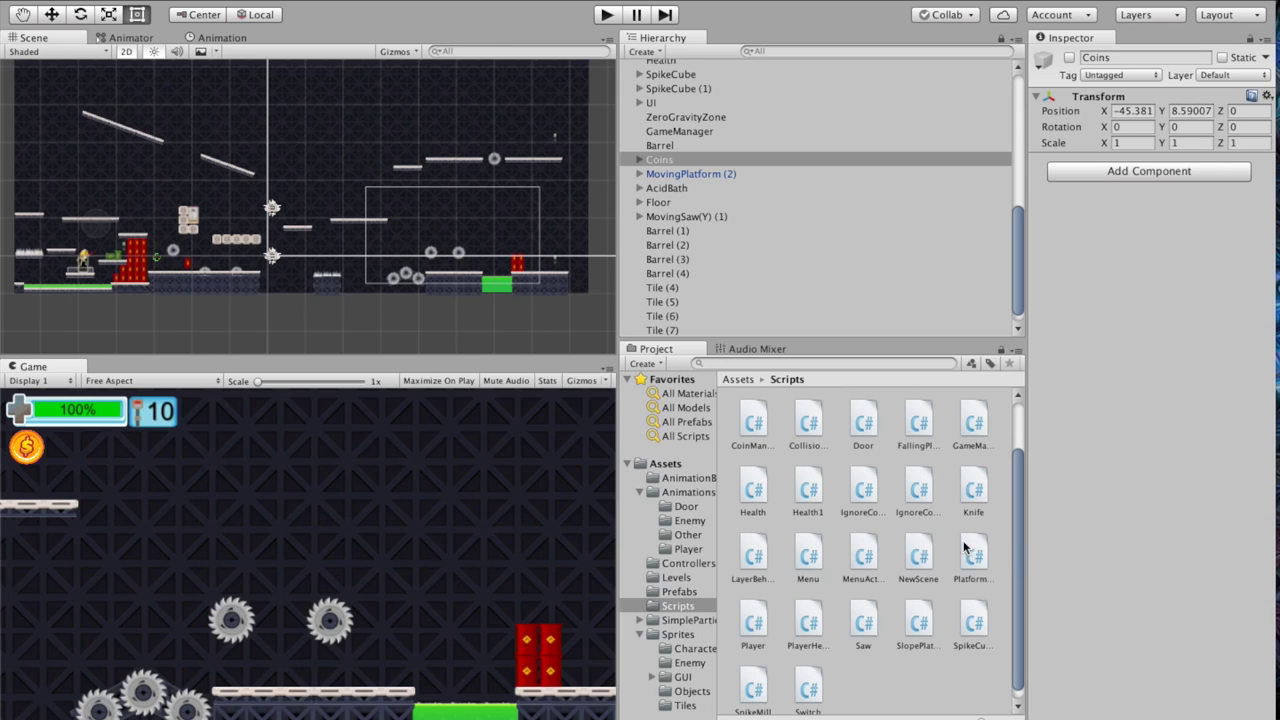
{"action": "left_click_drag", "start_coordinate": [1015, 538], "coordinate": [1012, 477]}
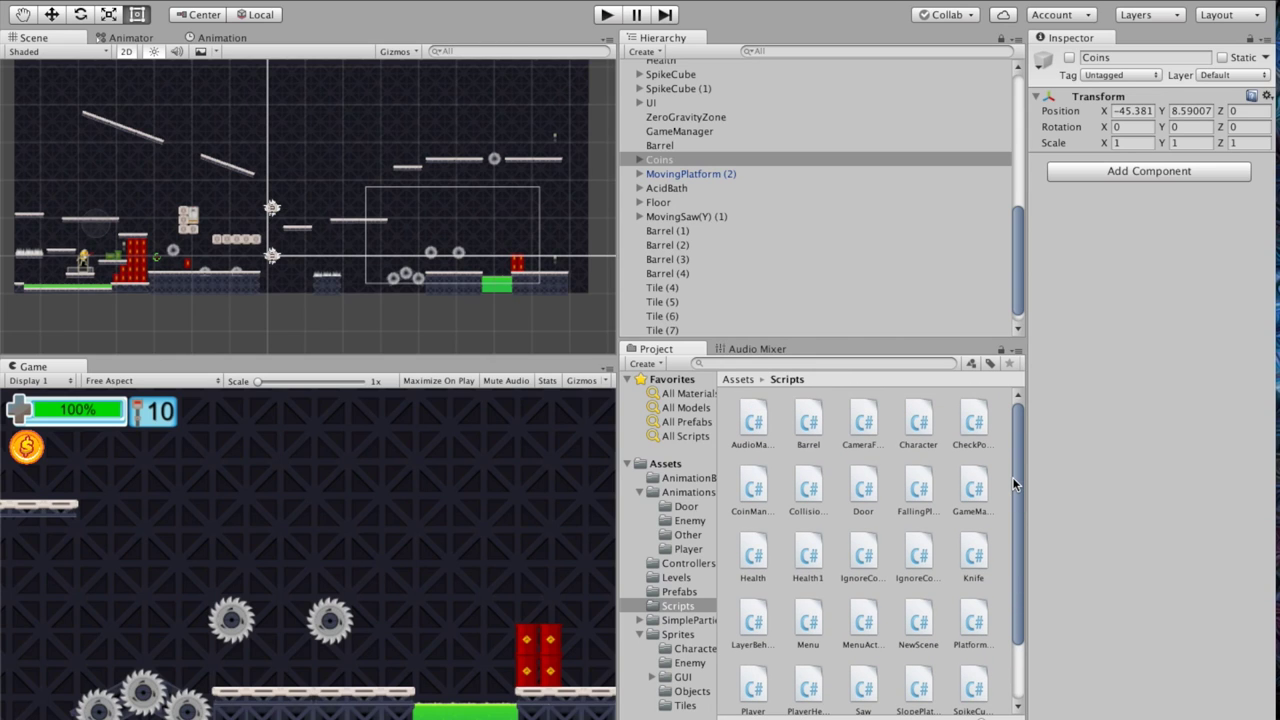
Delete the old Character script from the Scripts folder
{"action": "left_click", "coordinate": [920, 421]}
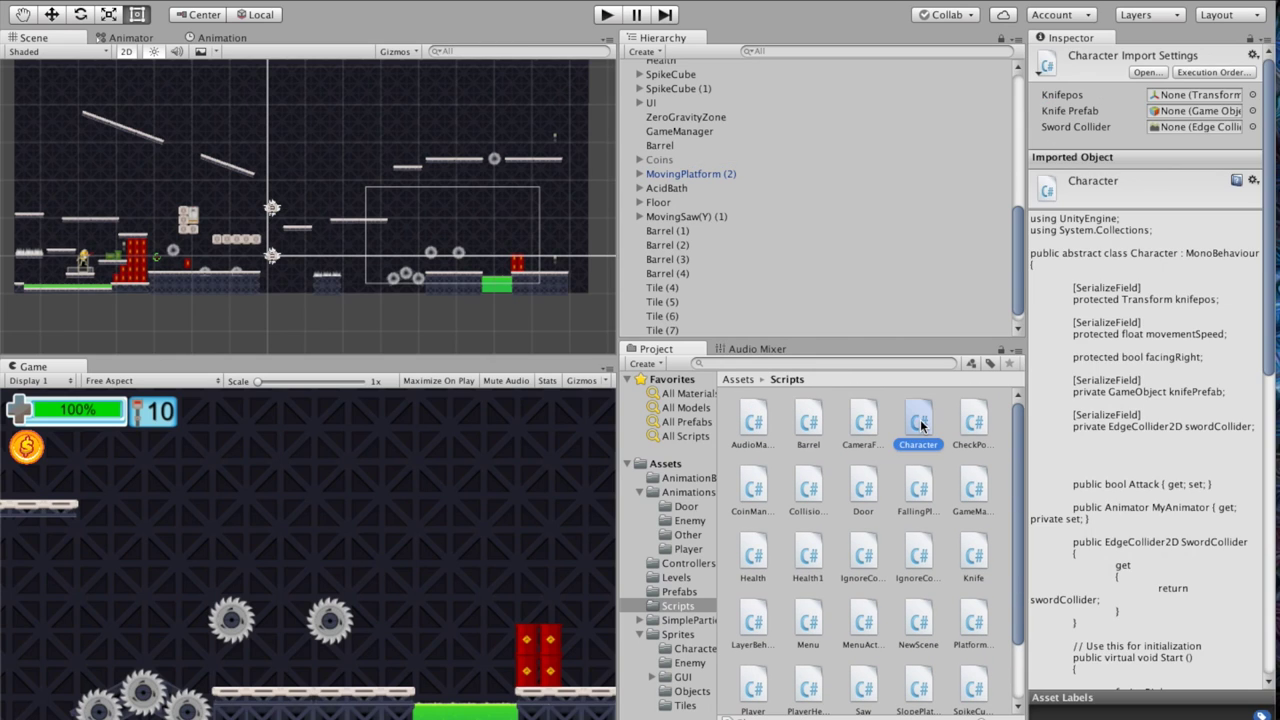
{"action": "right_click", "coordinate": [920, 421]}
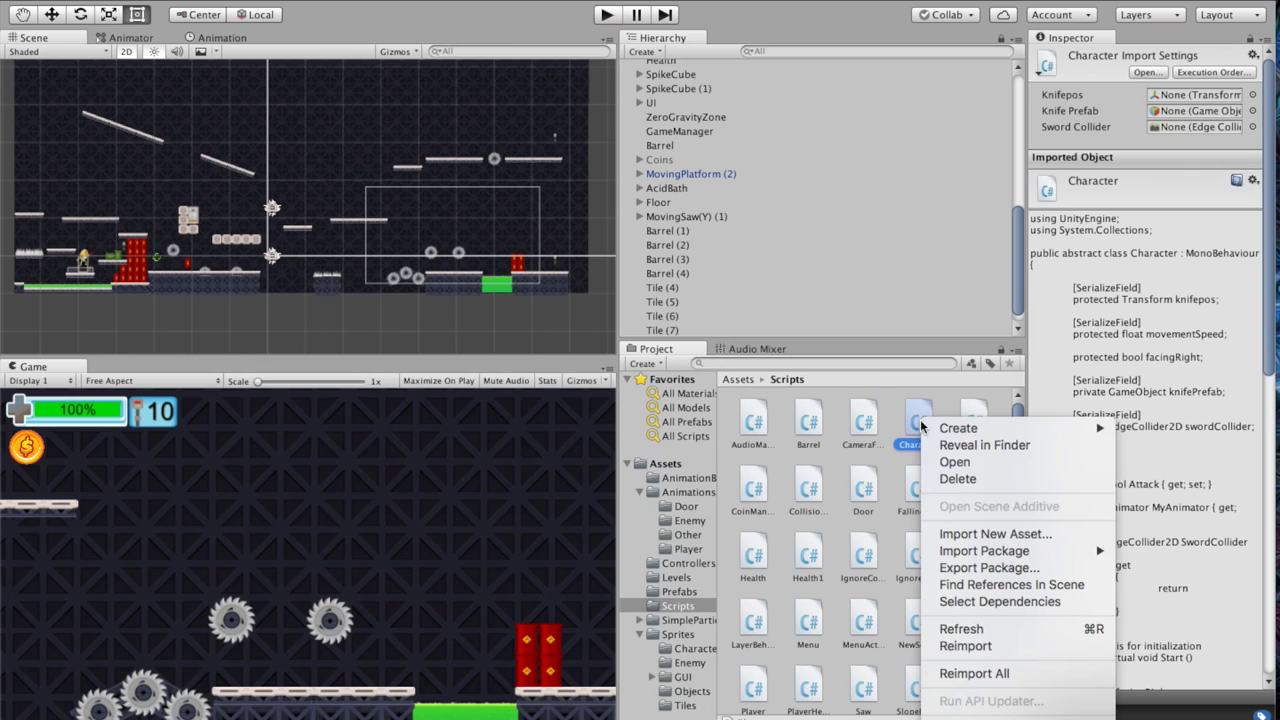
{"action": "left_click", "coordinate": [684, 605]}
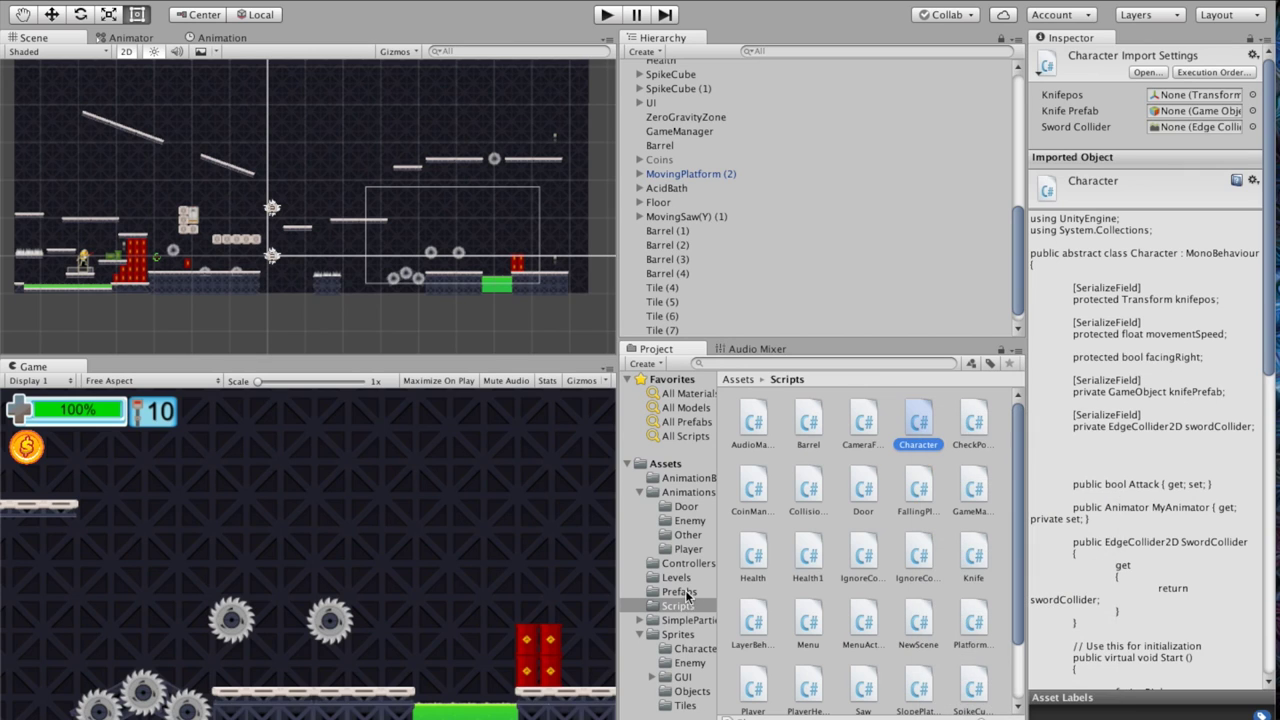
{"action": "left_click", "coordinate": [686, 593]}
{"action": "left_click", "coordinate": [688, 606]}
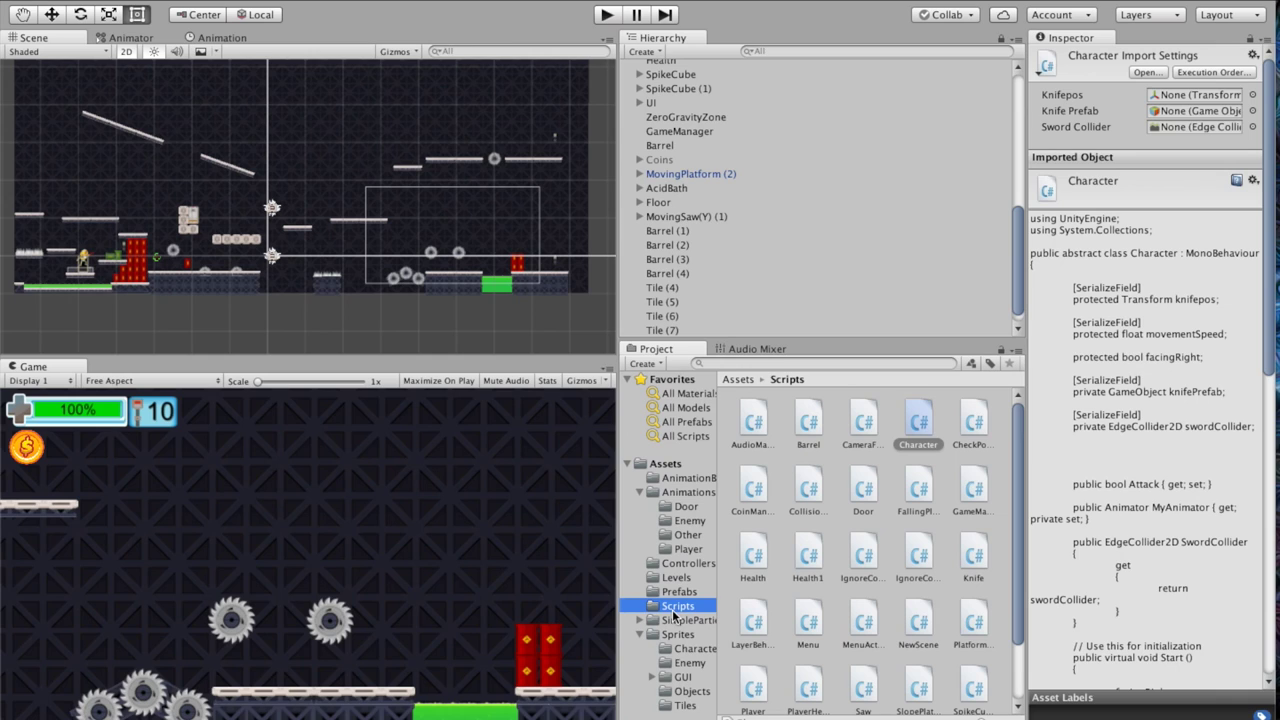
{"action": "right_click", "coordinate": [921, 428]}
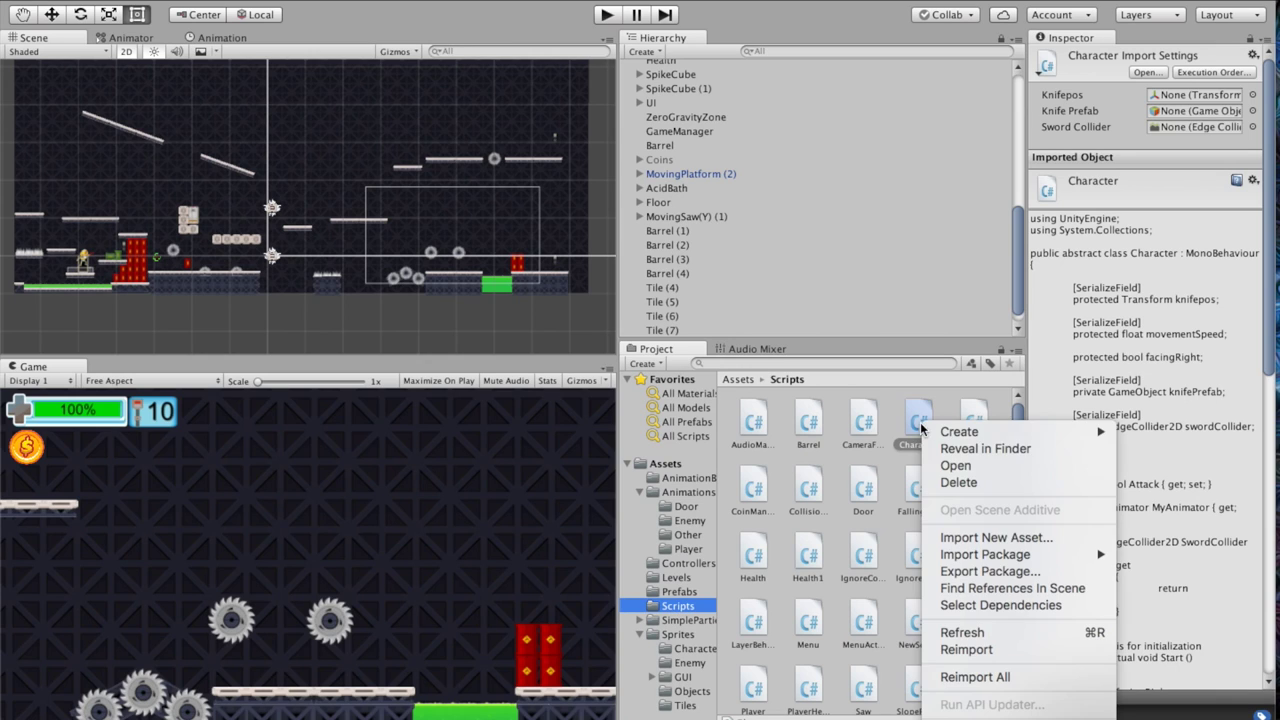
{"action": "left_click", "coordinate": [958, 483]}
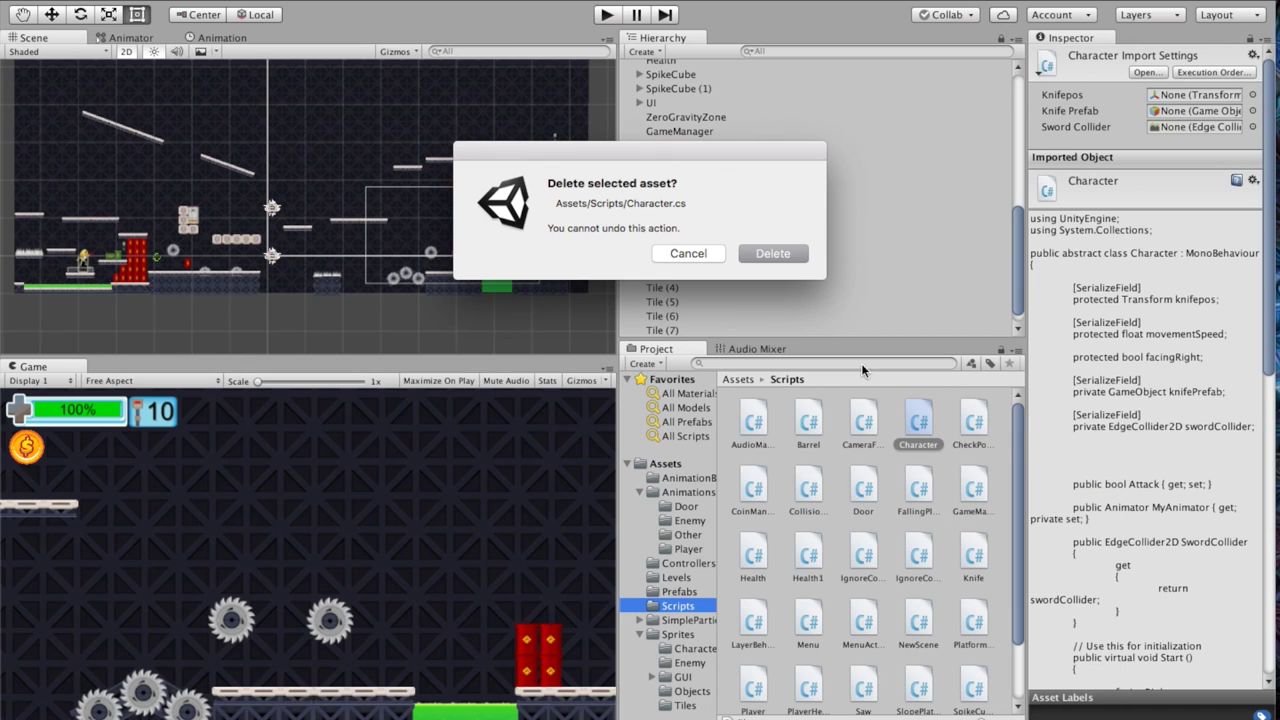
{"action": "left_click", "coordinate": [787, 254]}
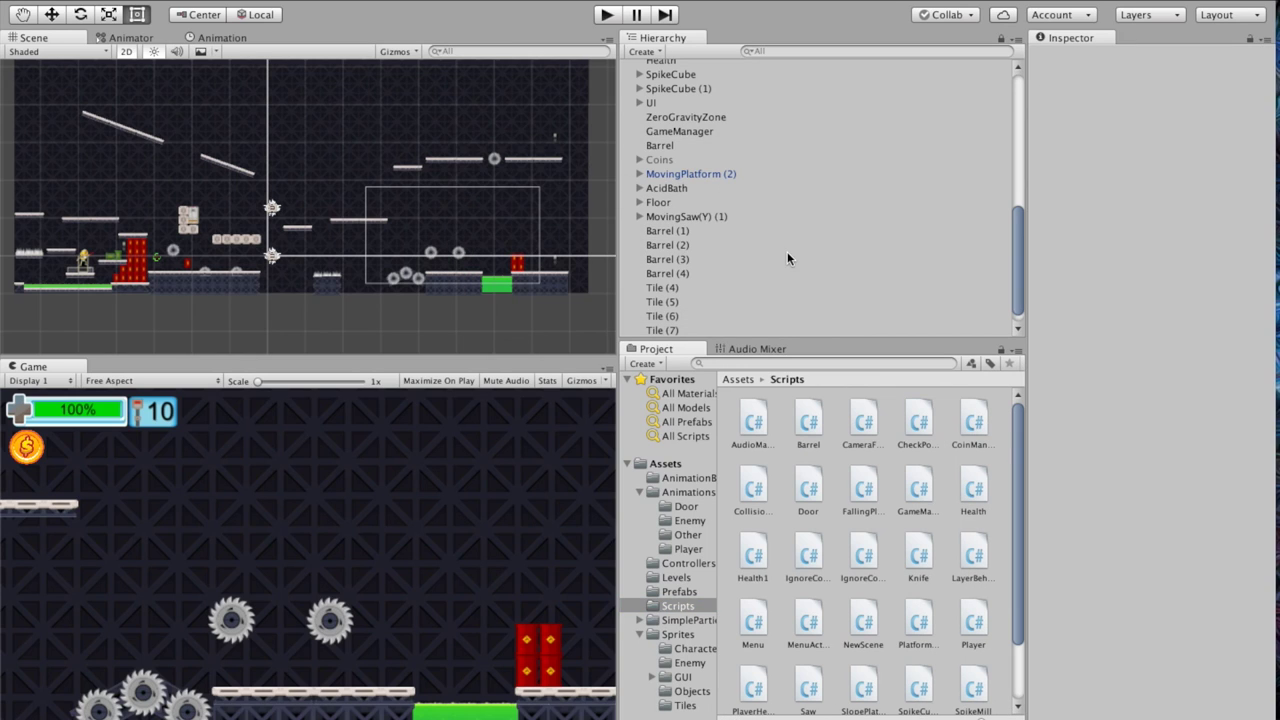
Delete the IgnoreCollision and IgnoreCollision2 scripts
{"action": "scroll", "coordinate": [878, 574], "scroll_direction": "down", "scroll_amount": 1}
{"action": "scroll", "coordinate": [878, 574], "scroll_direction": "down", "scroll_amount": 1}
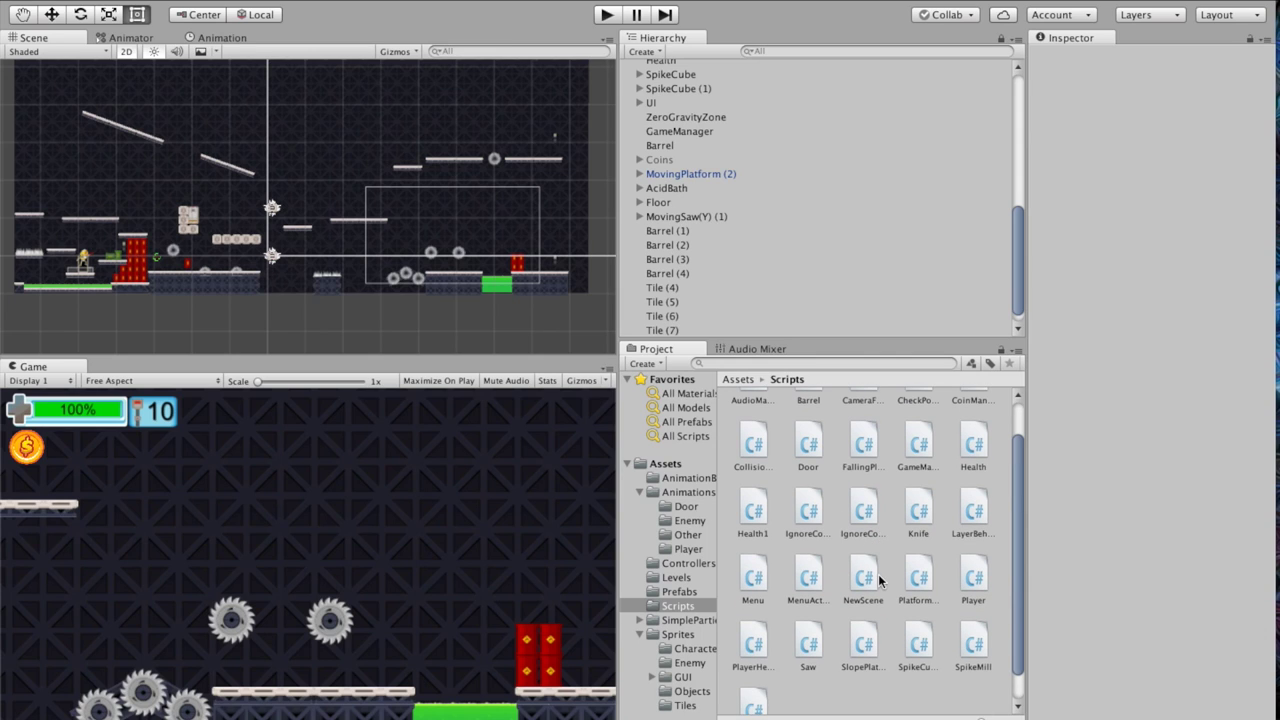
{"action": "left_click", "coordinate": [812, 512]}
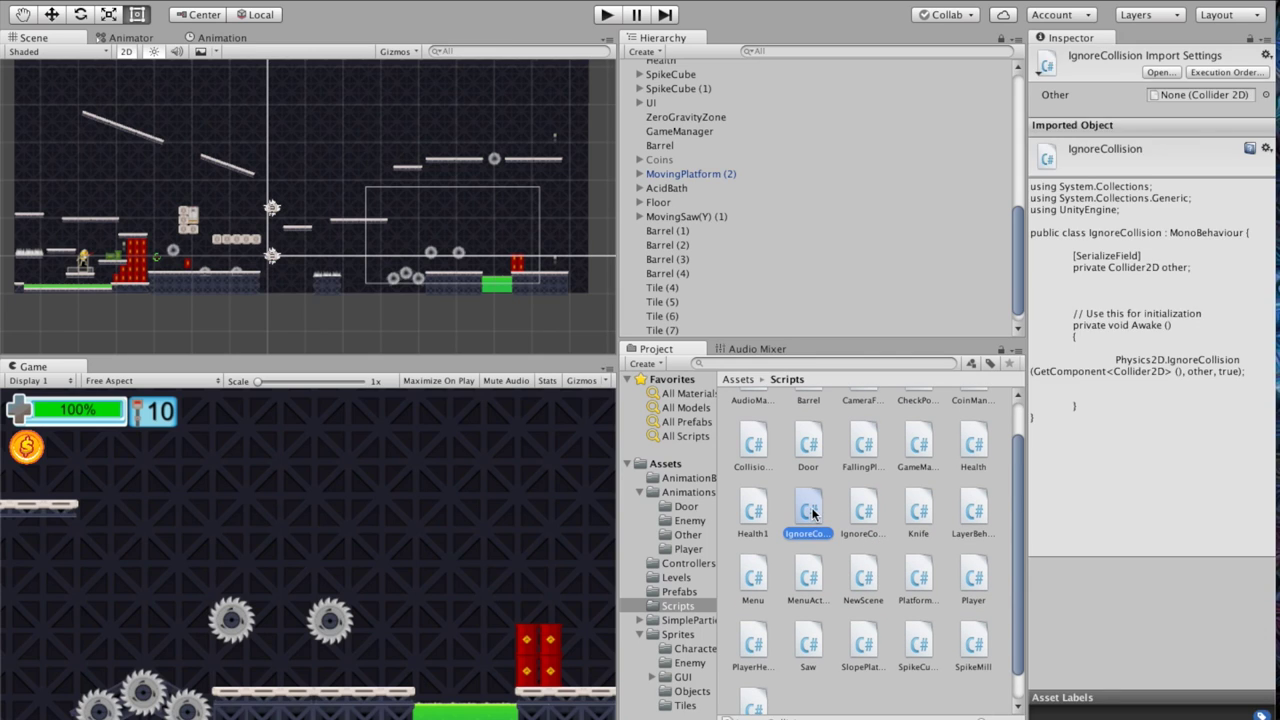
{"action": "right_click", "coordinate": [812, 513]}
{"action": "left_click", "coordinate": [856, 490]}
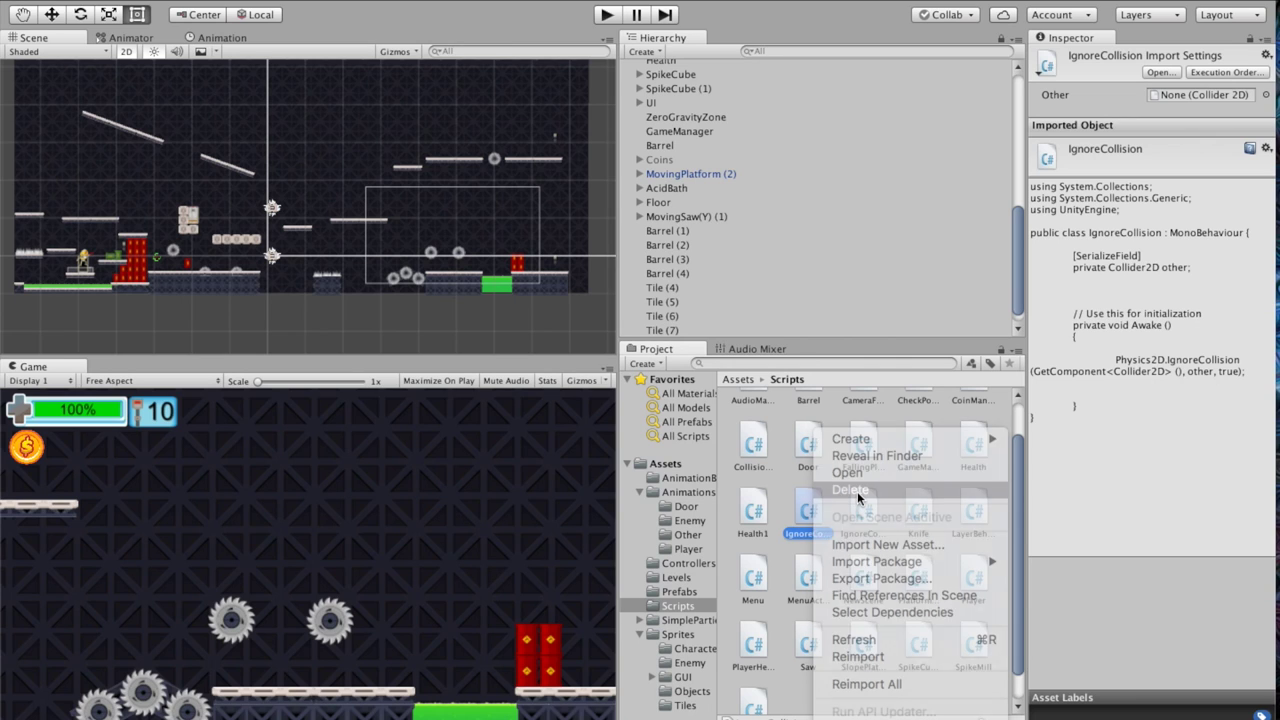
{"action": "left_click", "coordinate": [772, 253]}
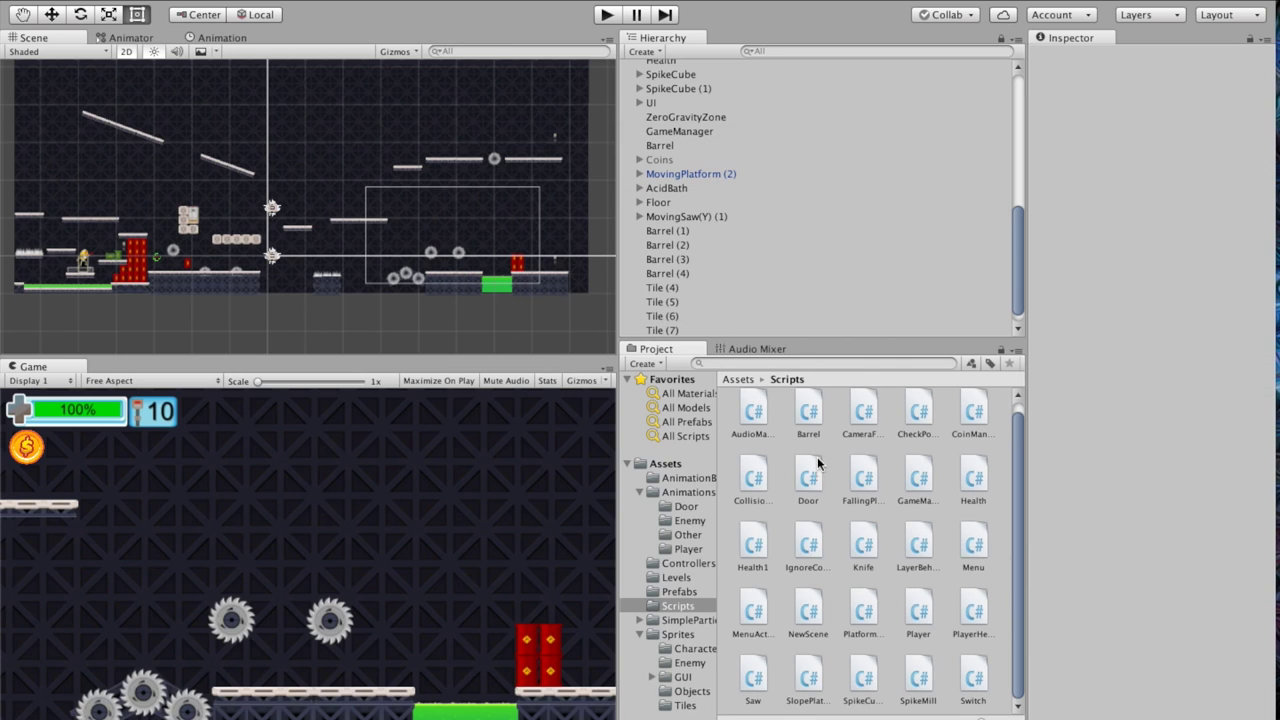
{"action": "left_click", "coordinate": [808, 545]}
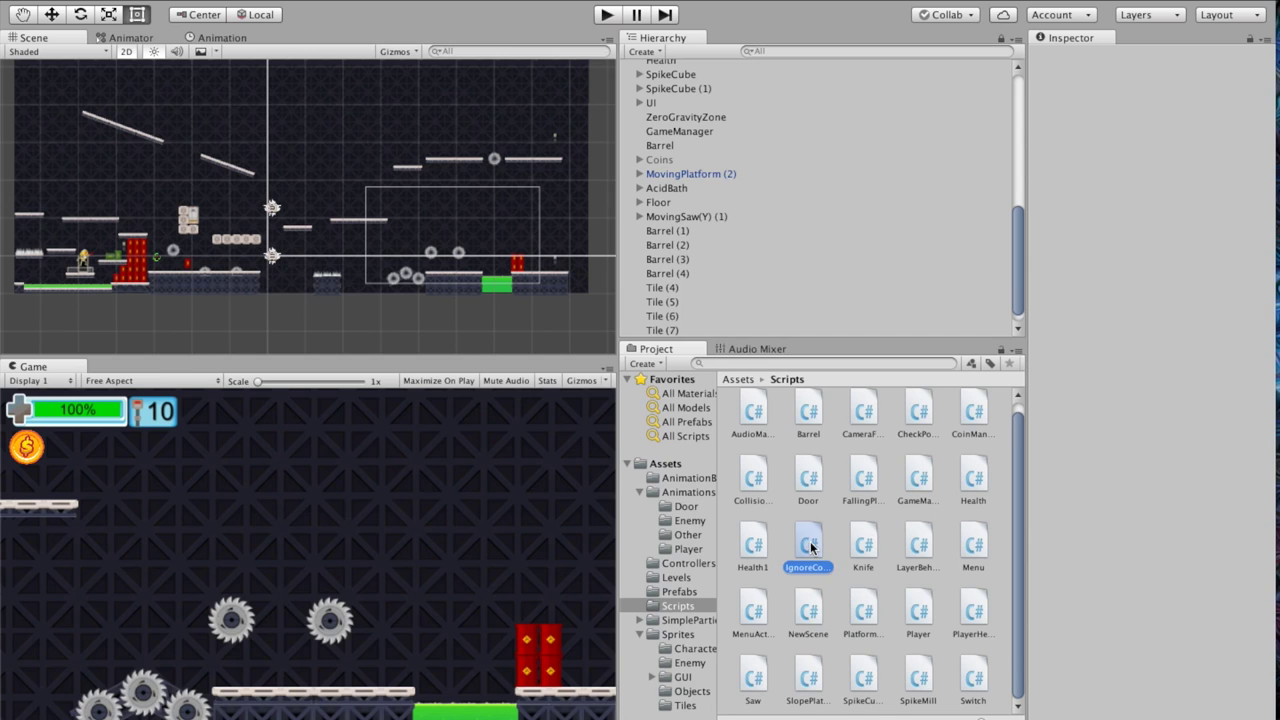
{"action": "right_click", "coordinate": [811, 547]}
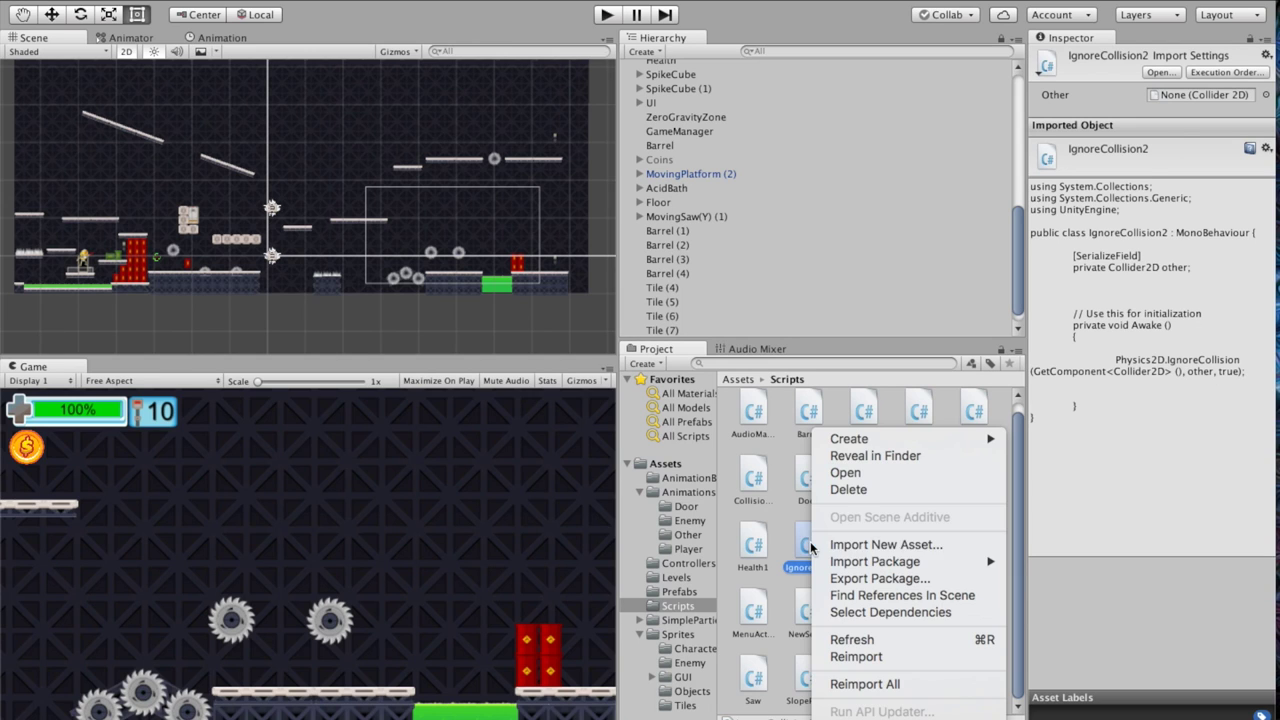
{"action": "left_click", "coordinate": [864, 489]}
{"action": "left_click", "coordinate": [782, 251]}
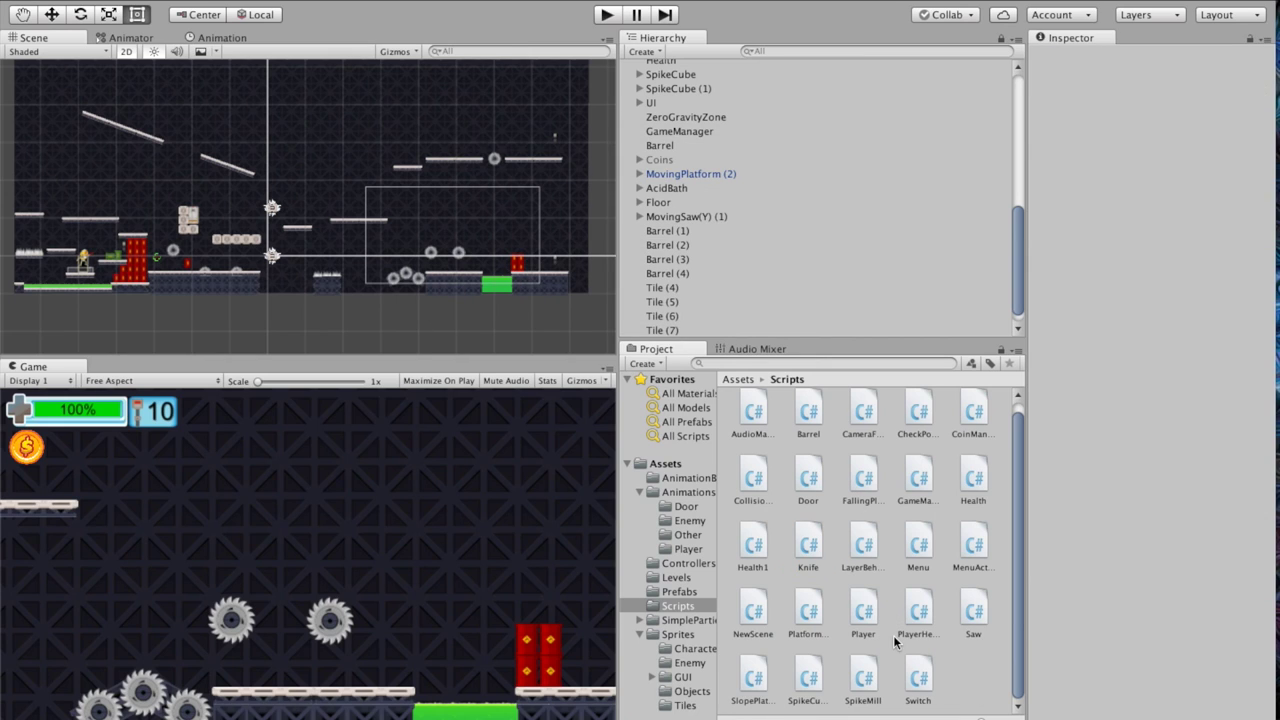
Delete the Player and PlayerHealth scripts
{"action": "left_click", "coordinate": [866, 613]}
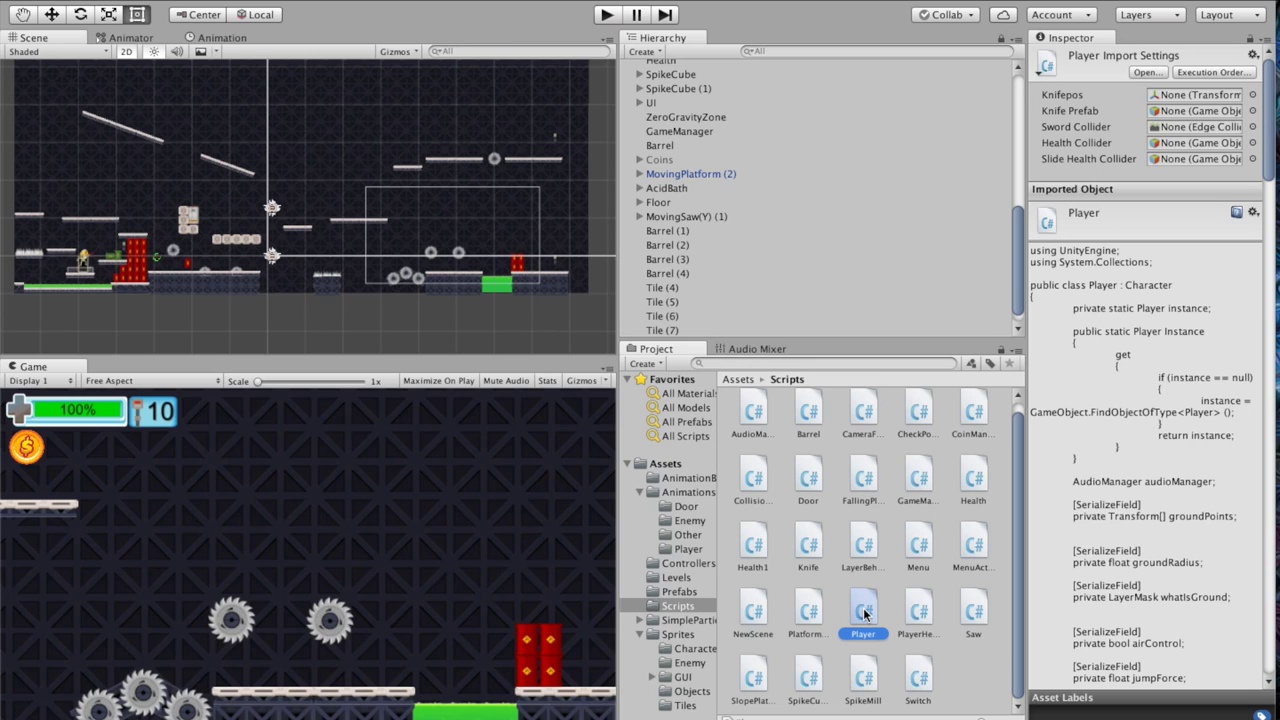
{"action": "right_click", "coordinate": [866, 614]}
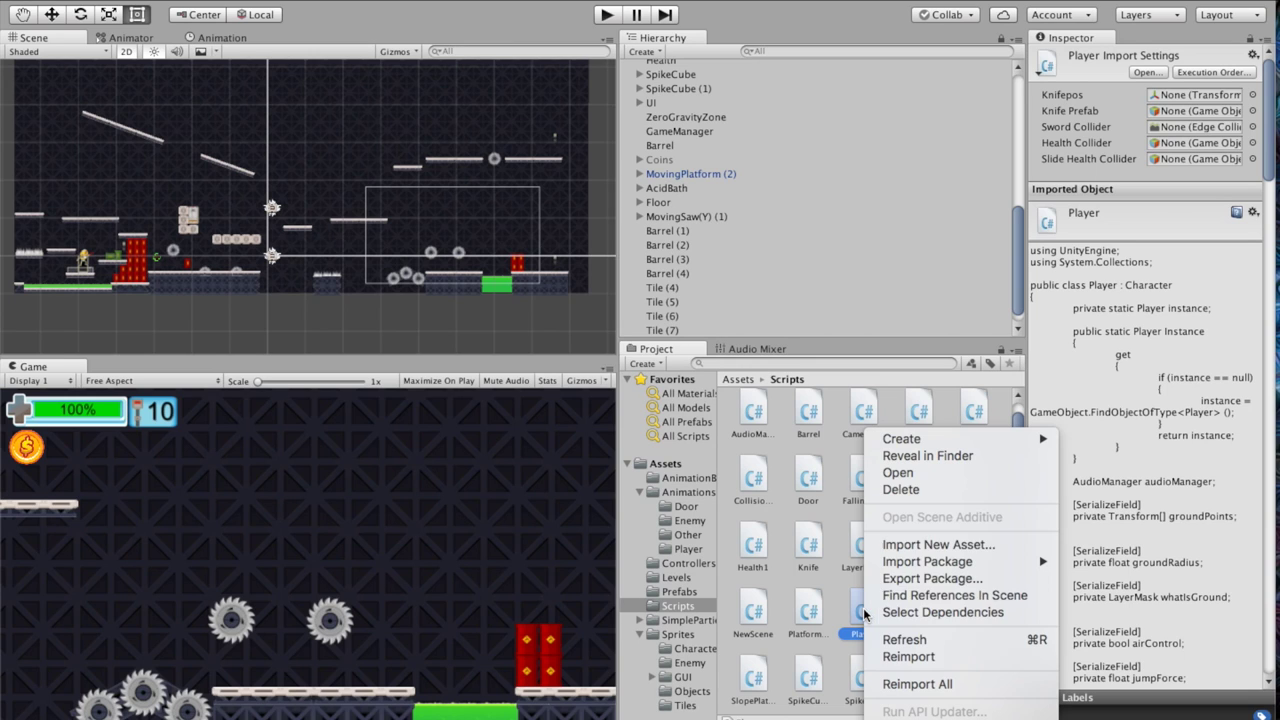
{"action": "left_click", "coordinate": [917, 490]}
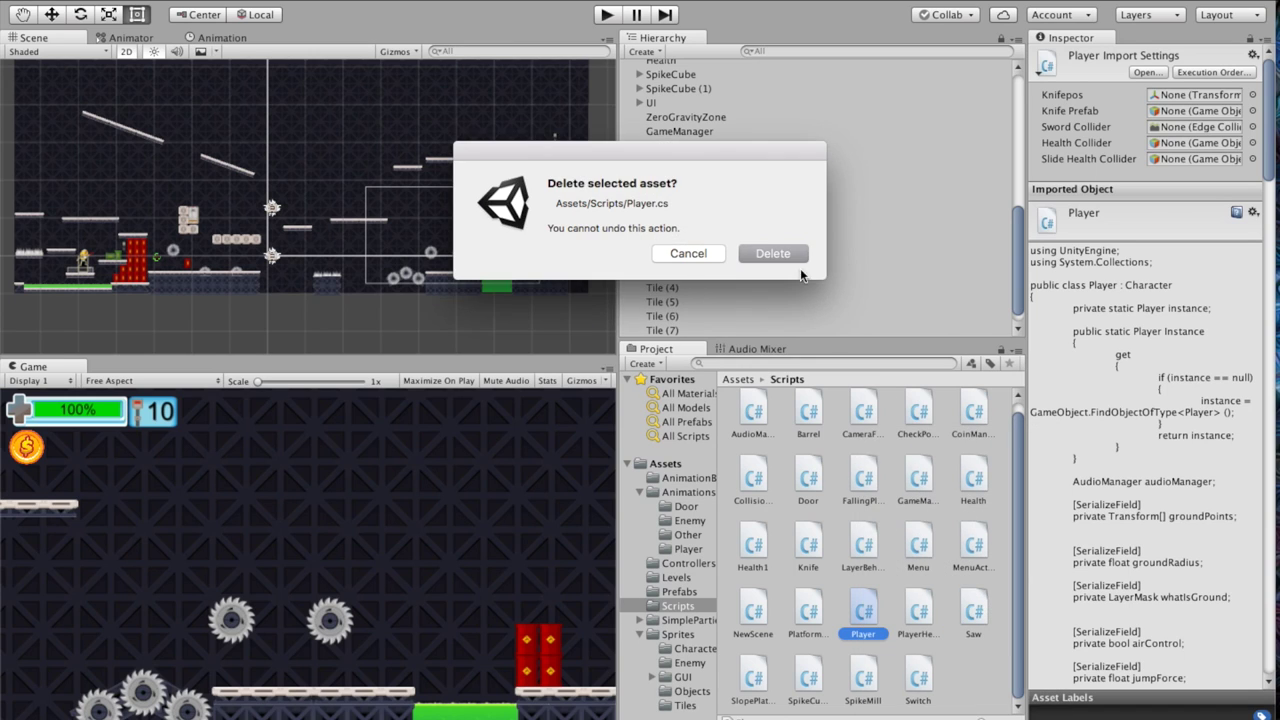
{"action": "left_click", "coordinate": [772, 253]}
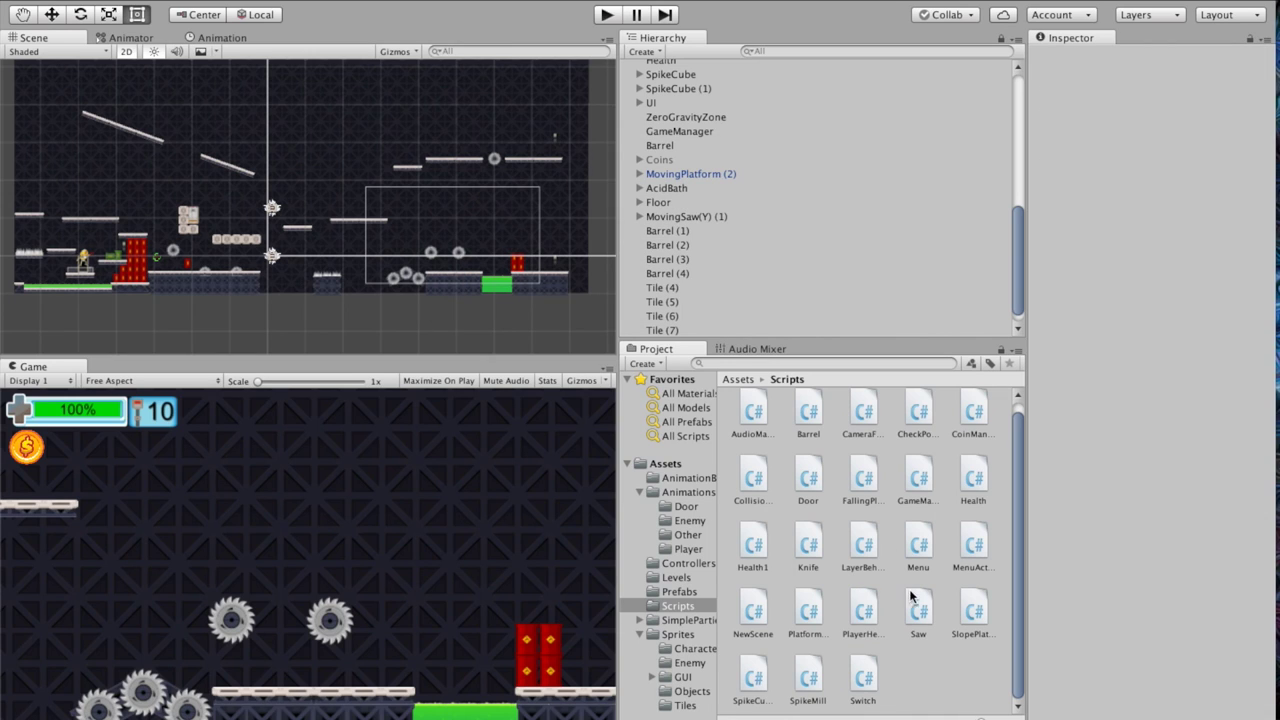
{"action": "left_click", "coordinate": [866, 612]}
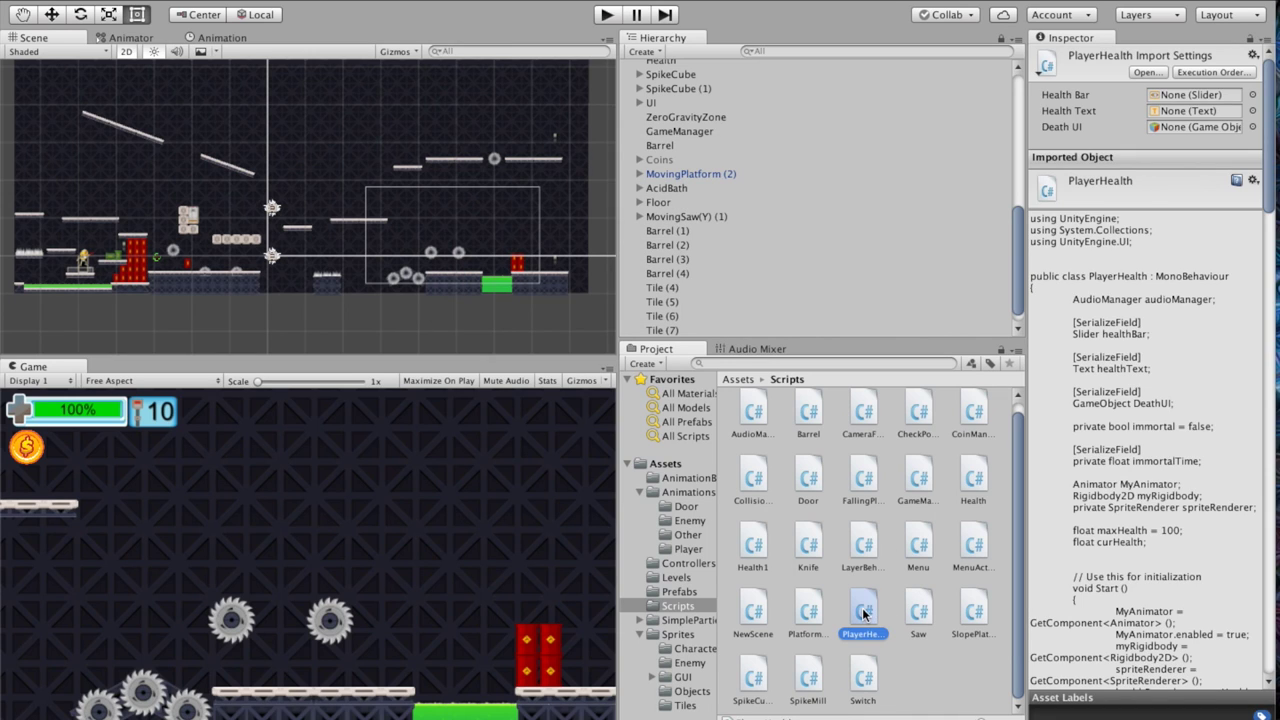
{"action": "right_click", "coordinate": [864, 613]}
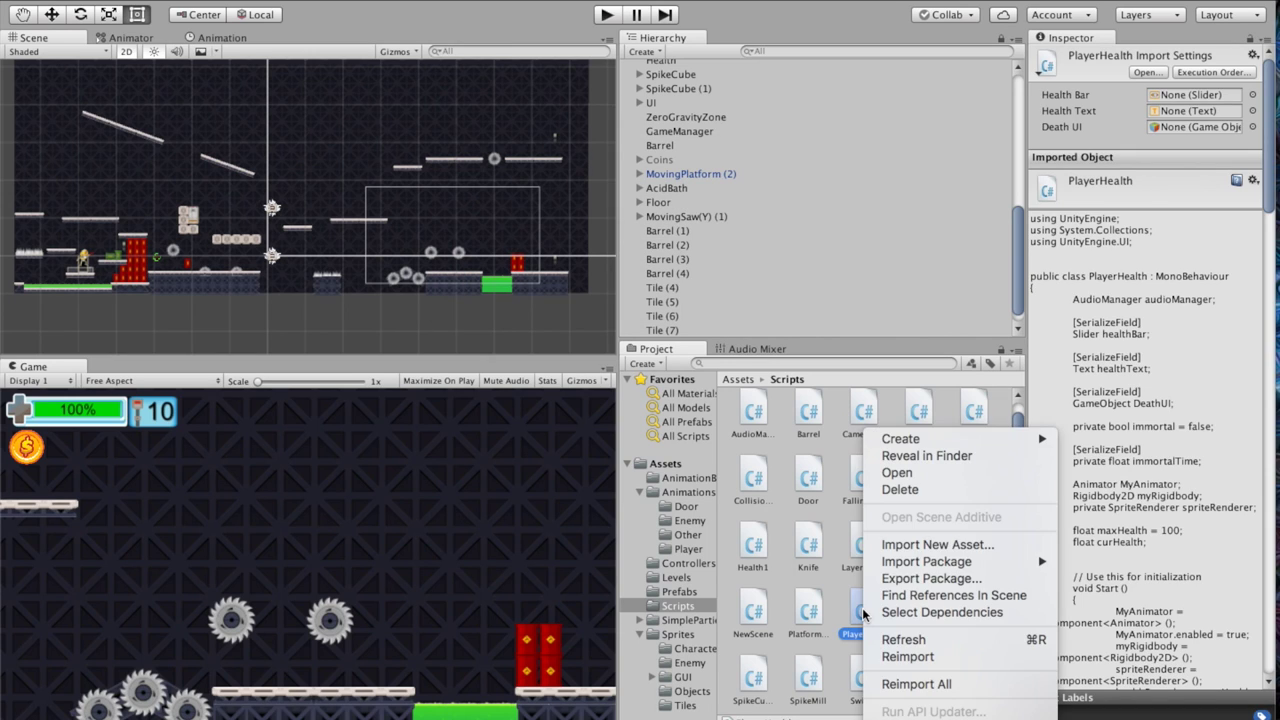
{"action": "left_click", "coordinate": [900, 490]}
{"action": "left_click", "coordinate": [789, 254]}
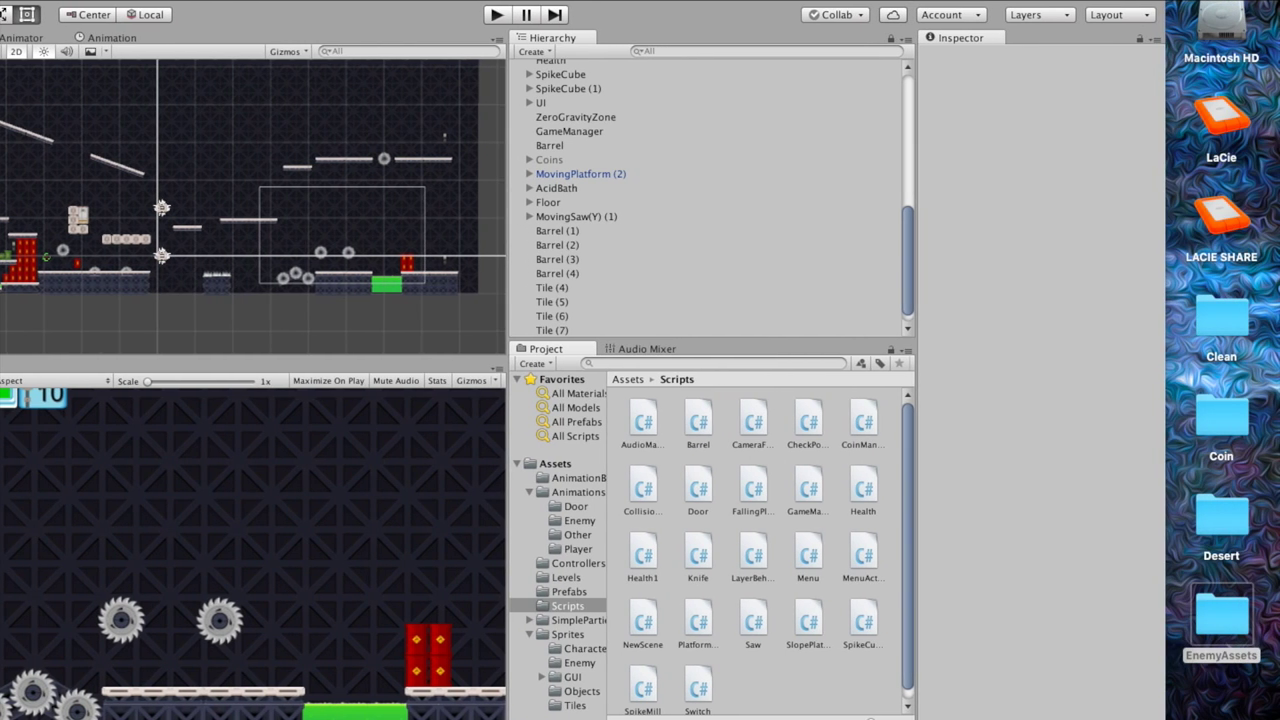
Drag Character.cs through Switch.cs, including EnemyStates, from EnemyAssets/Scripts into Unity's Scripts folder
{"action": "double_click", "coordinate": [1225, 600]}
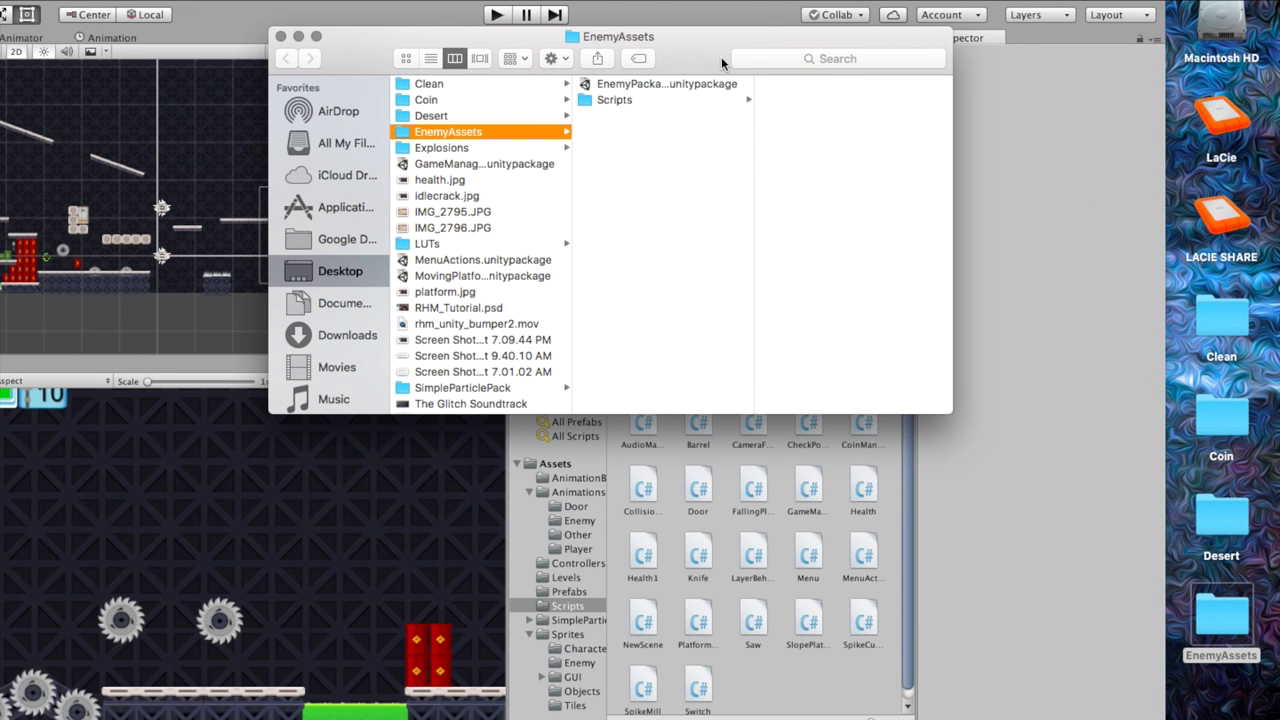
{"action": "left_click_drag", "start_coordinate": [693, 47], "coordinate": [1020, 25]}
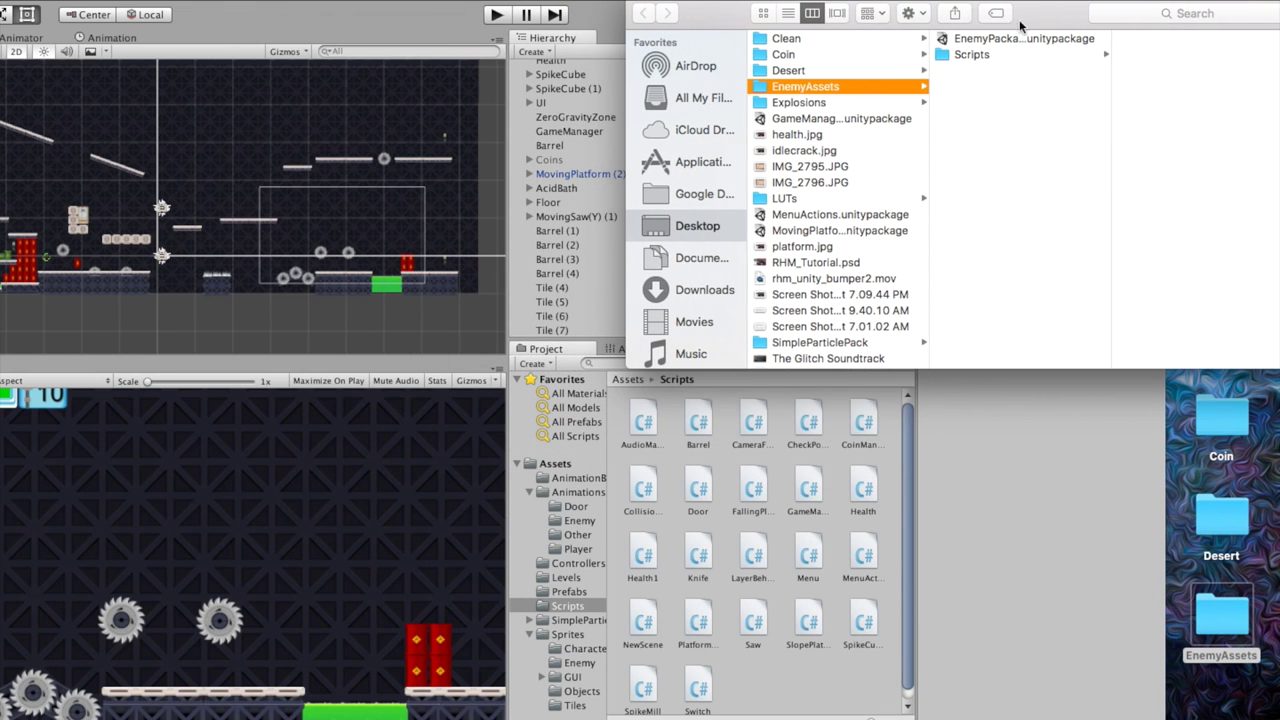
{"action": "left_click", "coordinate": [990, 54]}
{"action": "left_click", "coordinate": [1160, 40]}
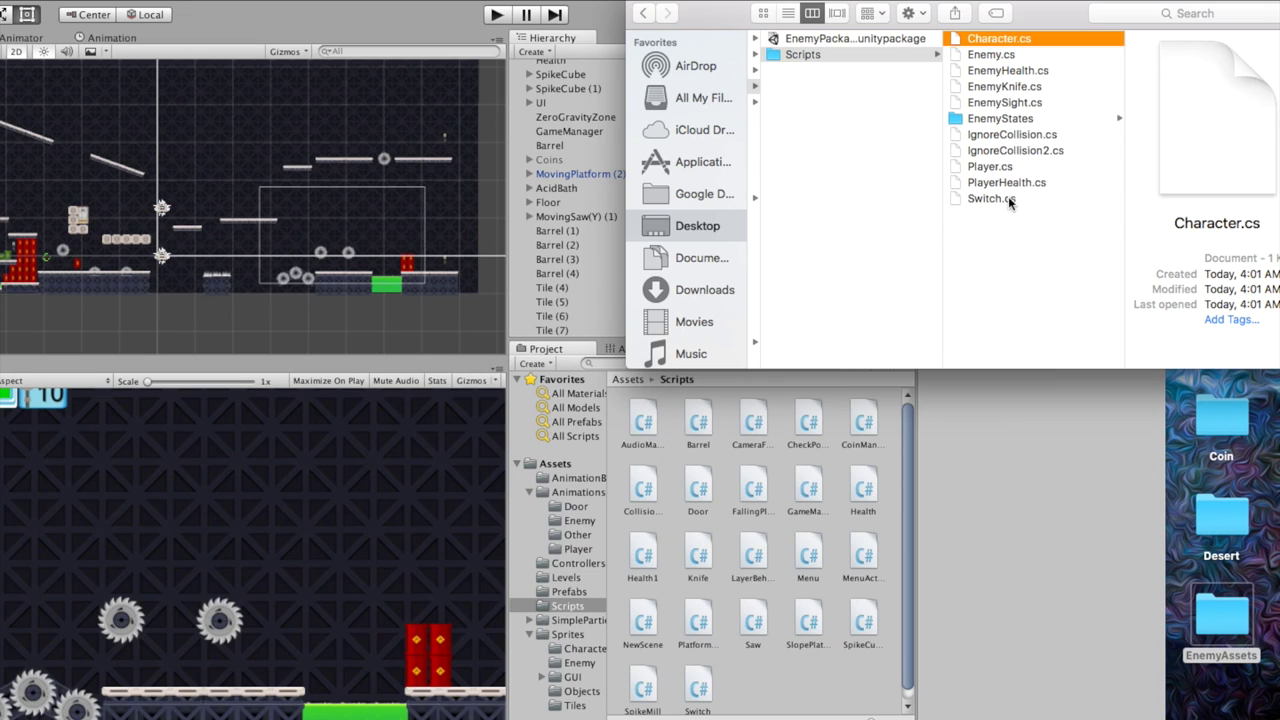
{"action": "left_click", "coordinate": [1005, 196], "text": "shift"}
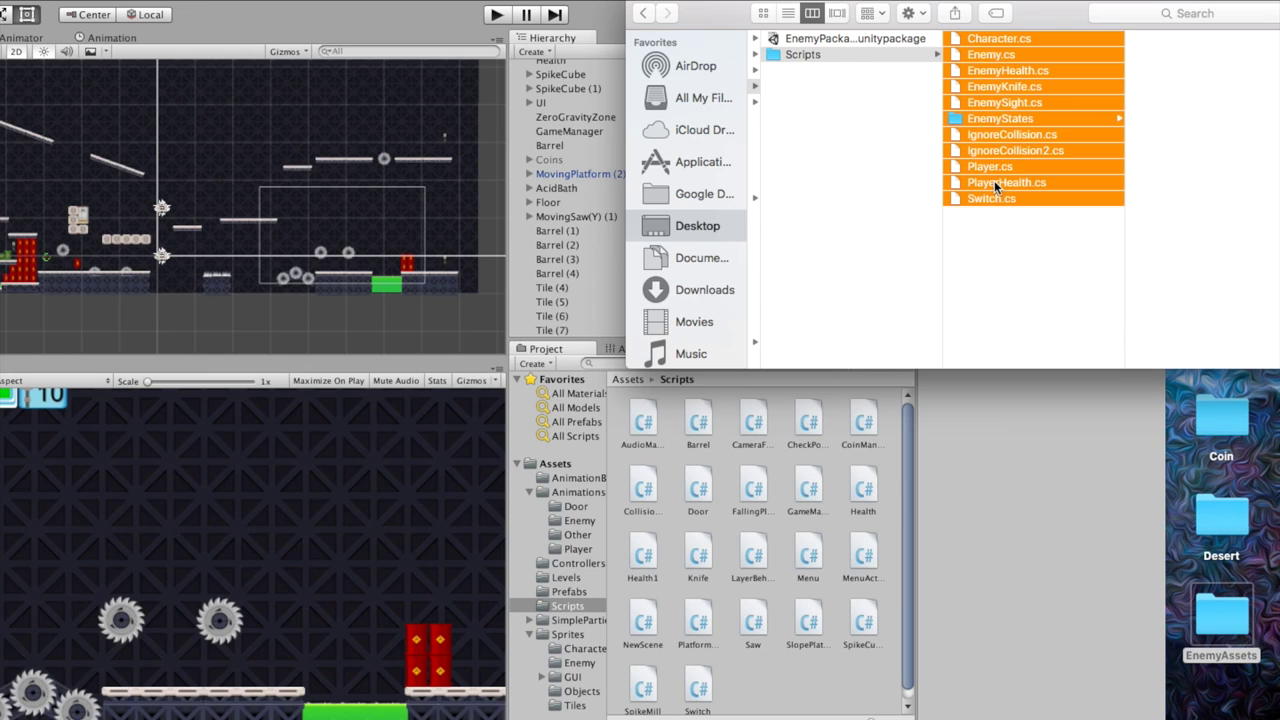
{"action": "left_click_drag", "start_coordinate": [994, 180], "coordinate": [790, 683]}
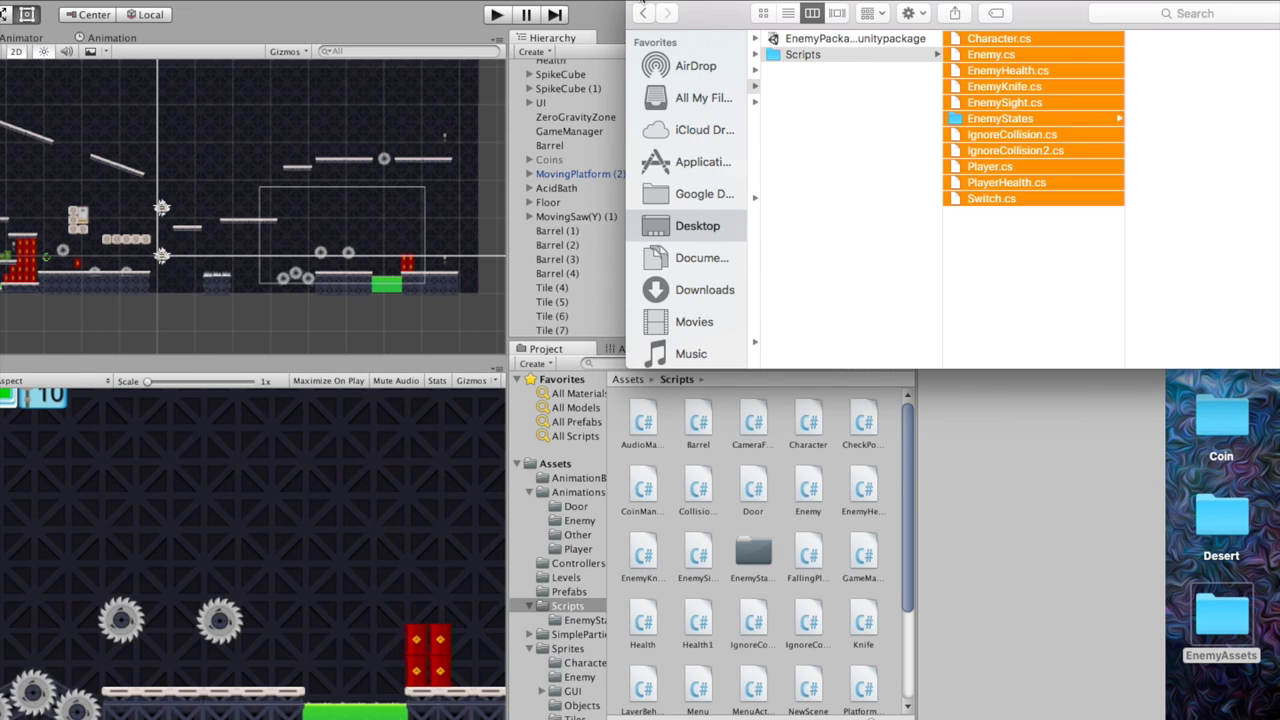
{"action": "left_click", "coordinate": [641, 4]}
{"action": "double_click", "coordinate": [748, 3]}
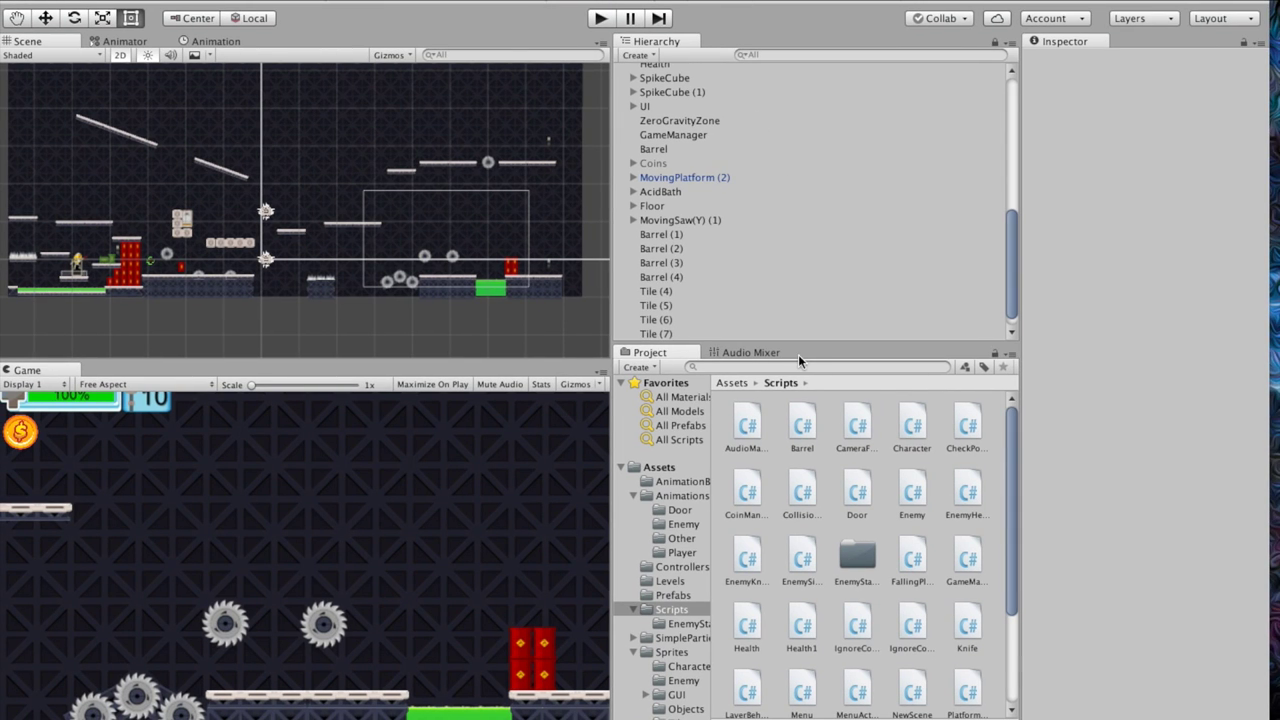
Remove the Switch1 script from the Project's Scripts folder and confirm the deletion
{"action": "left_click_drag", "start_coordinate": [1003, 588], "coordinate": [1000, 695]}
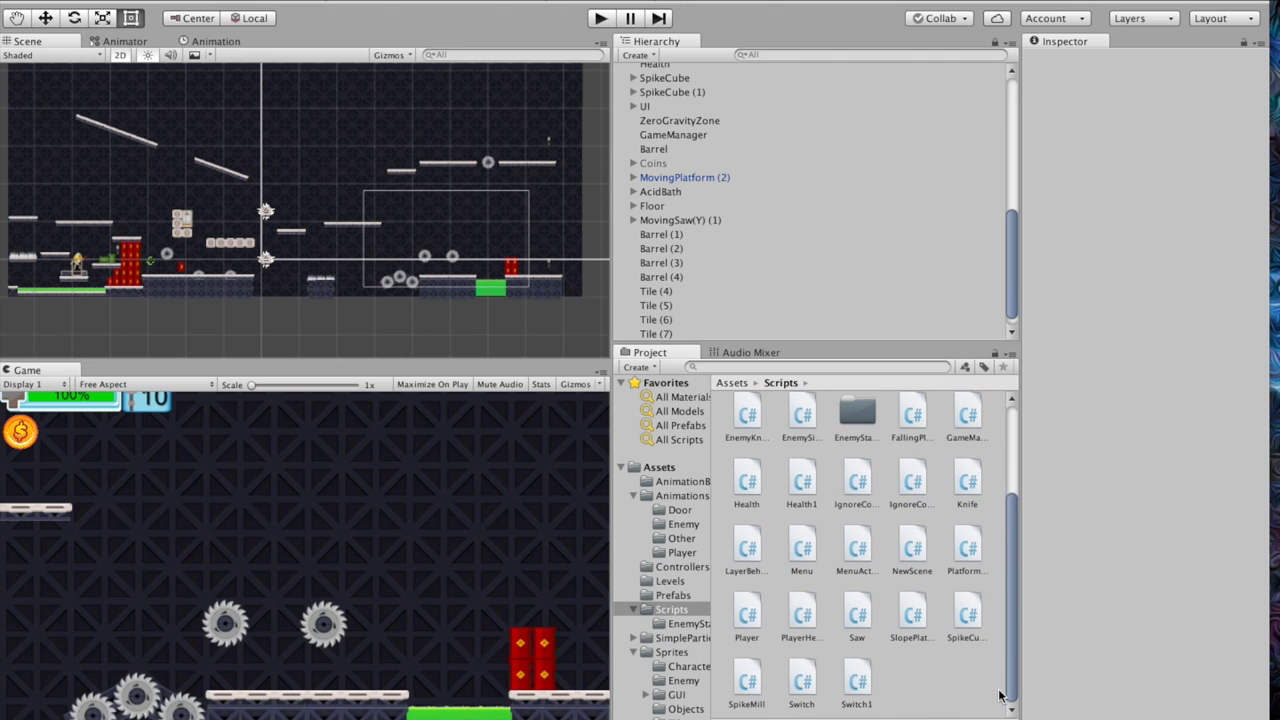
{"action": "left_click", "coordinate": [860, 684]}
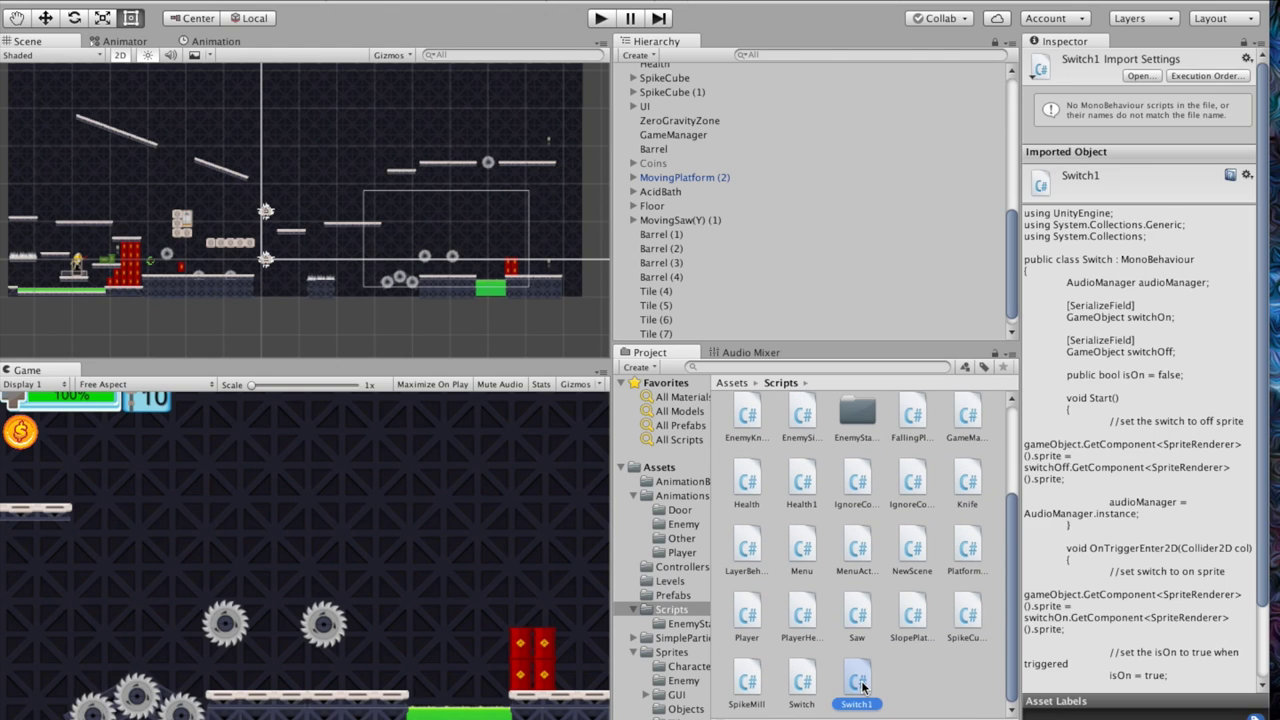
{"action": "right_click", "coordinate": [862, 686]}
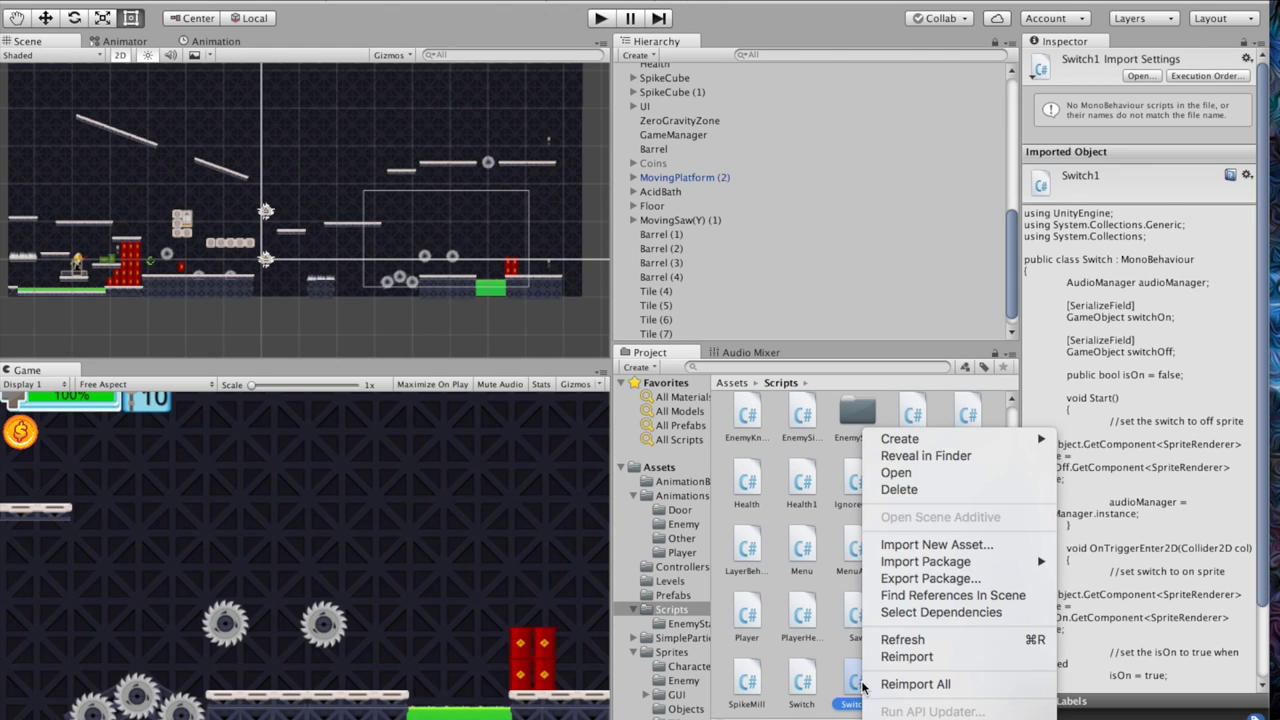
{"action": "left_click", "coordinate": [913, 491]}
{"action": "left_click", "coordinate": [772, 254]}
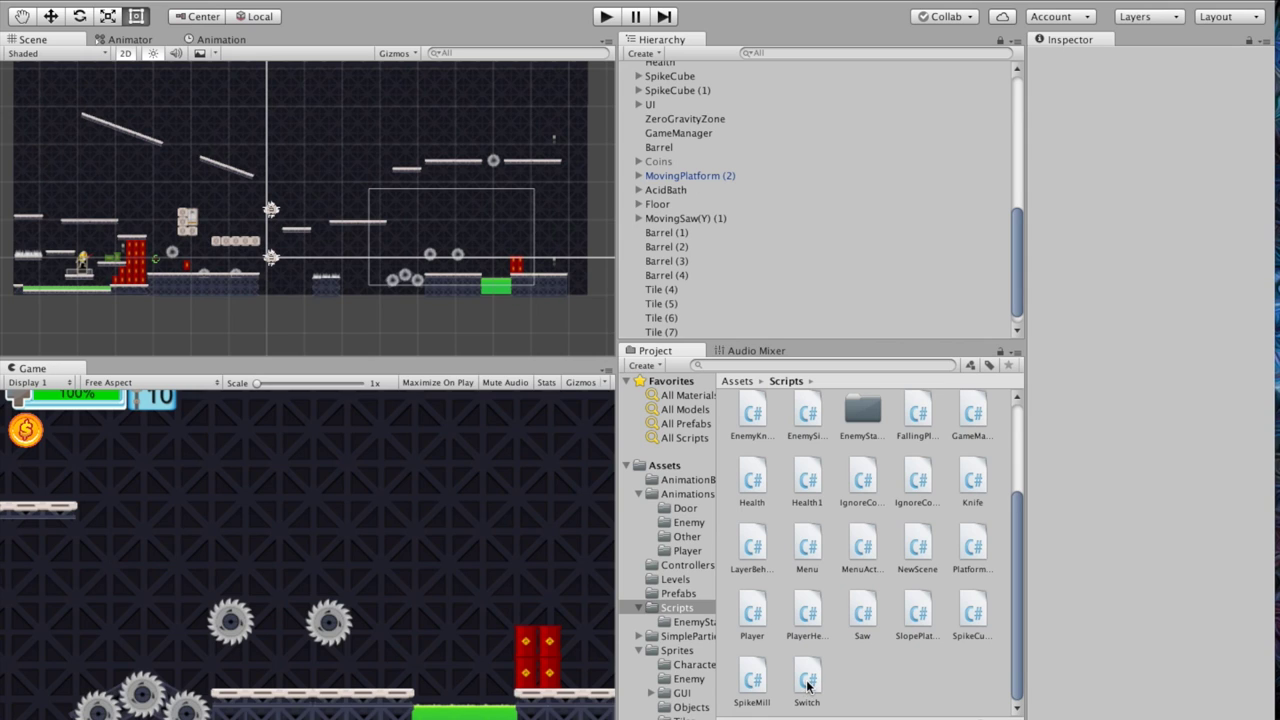
Drag the Enemy prefab from the Prefabs folder into the Hierarchy and check its sorting layer options
{"action": "left_click", "coordinate": [678, 594]}
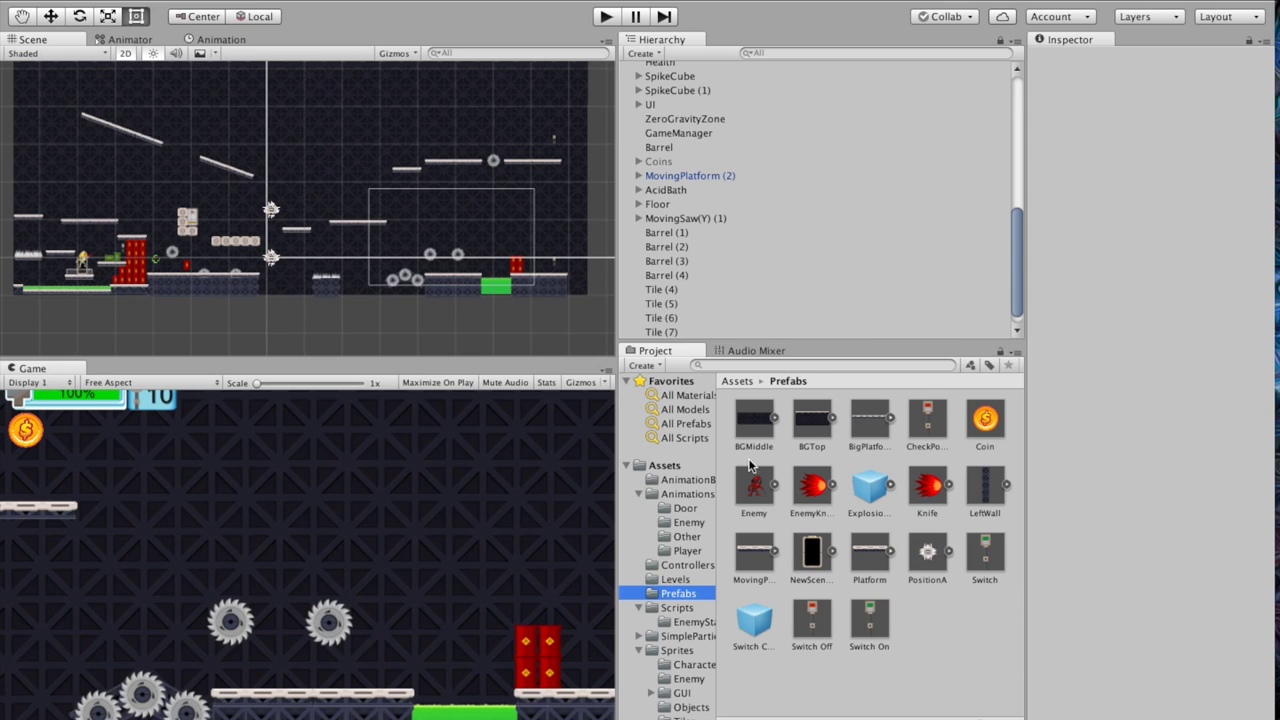
{"action": "left_click", "coordinate": [760, 488]}
{"action": "left_click_drag", "start_coordinate": [754, 486], "coordinate": [662, 327]}
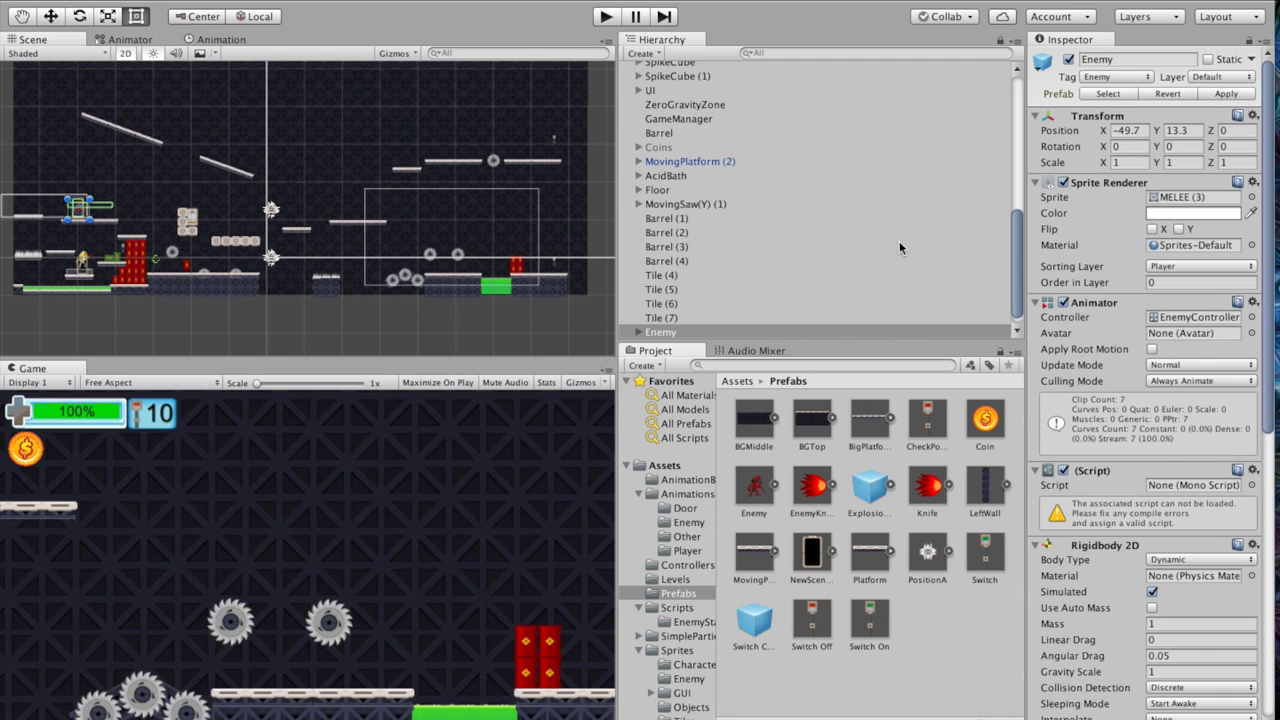
{"action": "left_click", "coordinate": [1209, 264]}
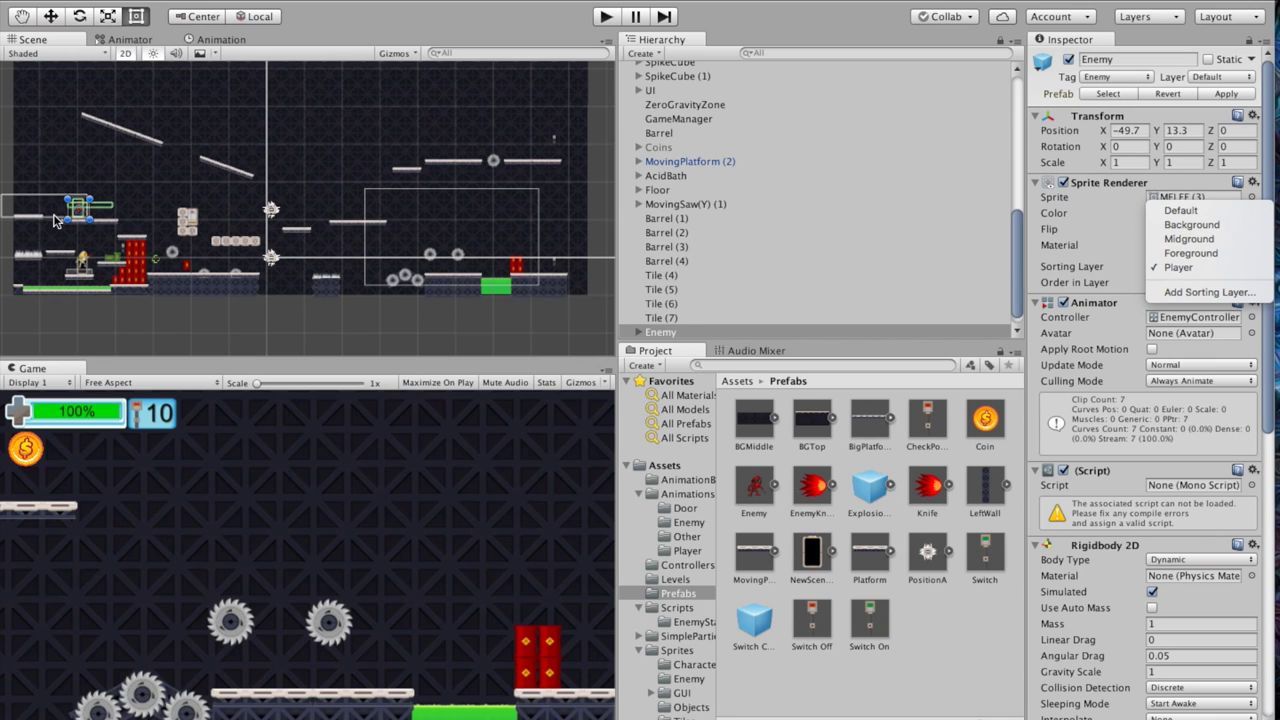
Keep the Player sorting layer and zoom and pan the Scene view onto the enemy
{"action": "left_click", "coordinate": [125, 178]}
{"action": "scroll", "coordinate": [100, 225], "scroll_direction": "up", "scroll_amount": 2}
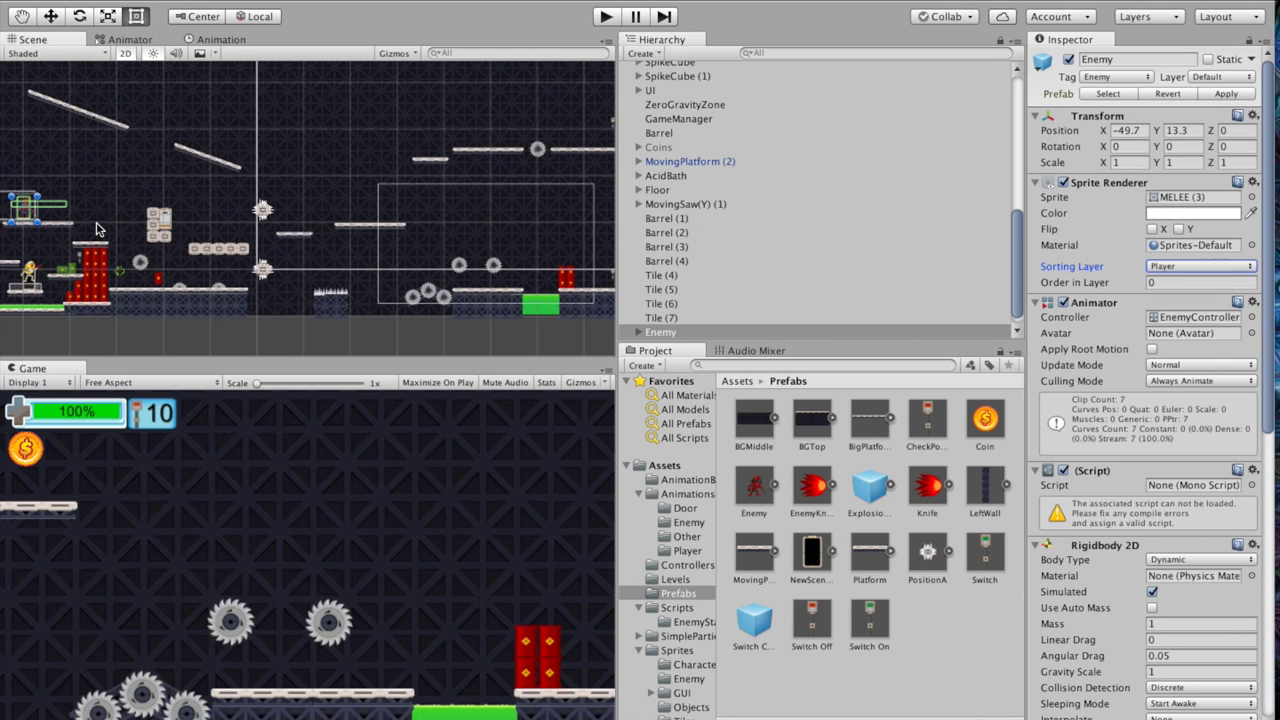
{"action": "scroll", "coordinate": [97, 229], "scroll_direction": "up", "scroll_amount": 4}
{"action": "middle_click_drag", "start_coordinate": [97, 229], "coordinate": [540, 246]}
{"action": "scroll", "coordinate": [540, 246], "scroll_direction": "up", "scroll_amount": 4}
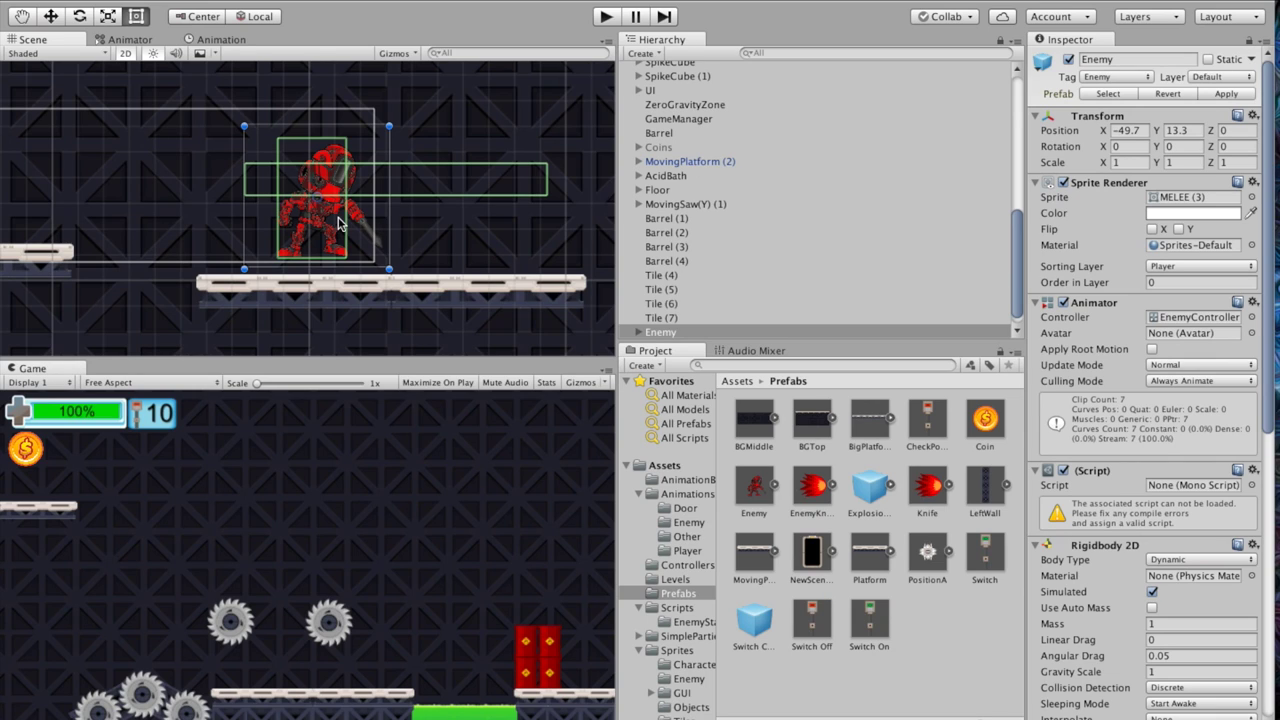
Expand the Enemy and inspect its Sight, KnifePos, SwordCollider and EnemyHealthBarCanvas children
{"action": "scroll", "coordinate": [802, 258], "scroll_direction": "down", "scroll_amount": 1}
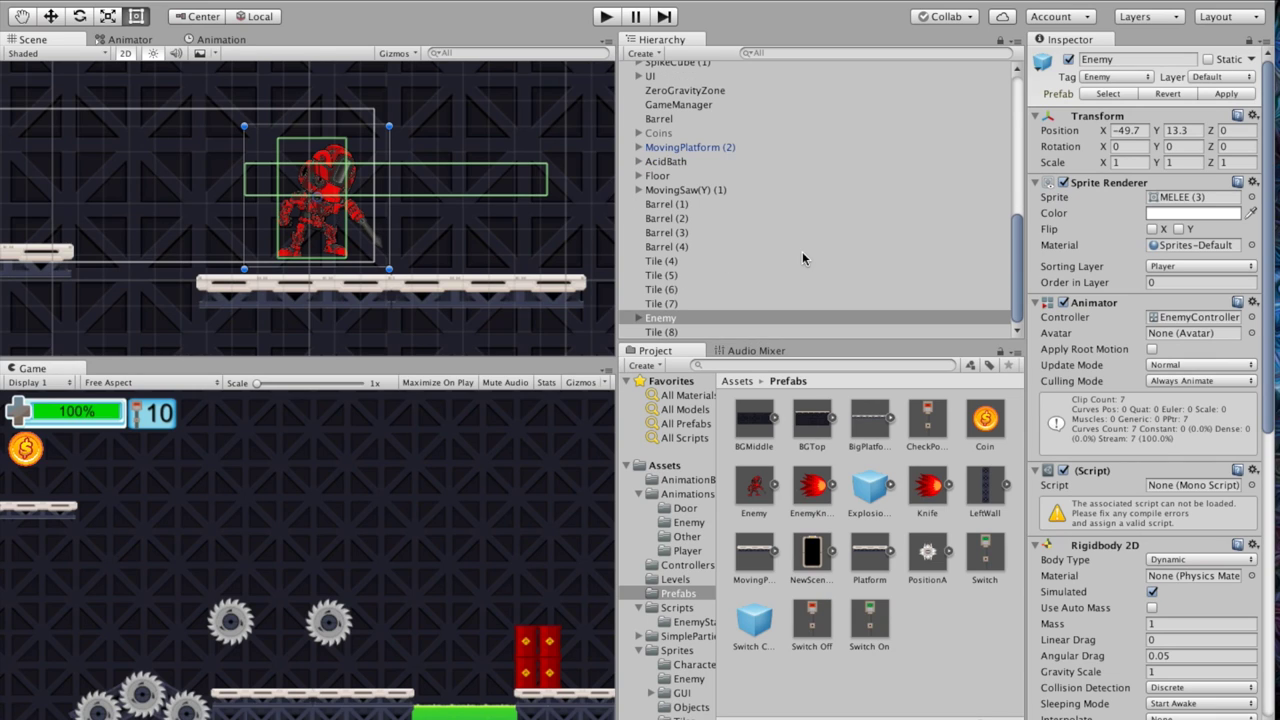
{"action": "left_click", "coordinate": [652, 318]}
{"action": "key", "text": "Right"}
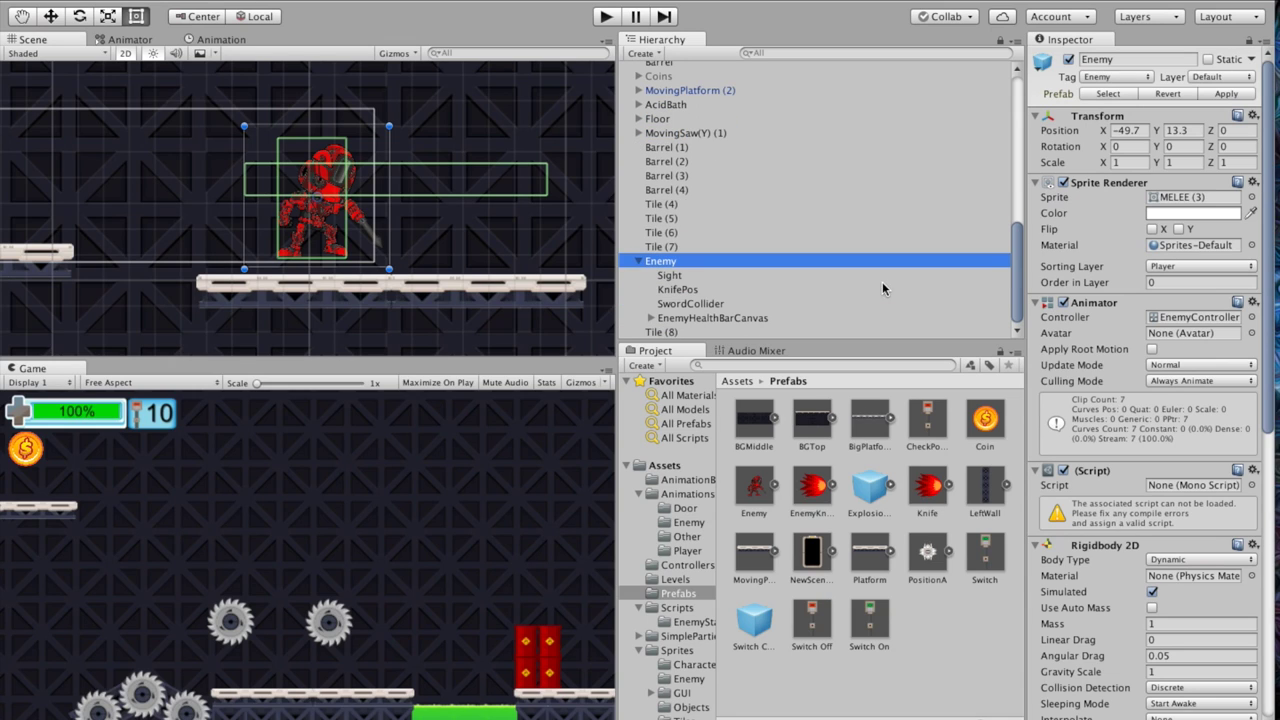
{"action": "left_click", "coordinate": [674, 277]}
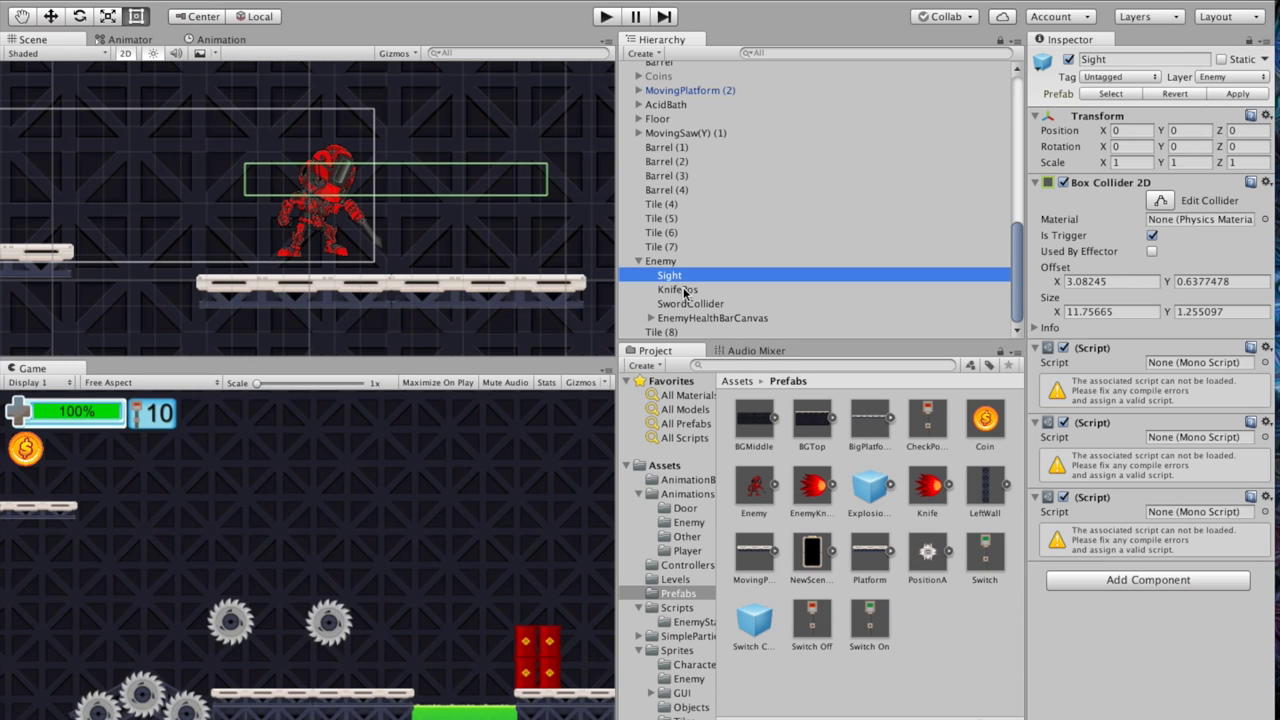
{"action": "left_click", "coordinate": [684, 290]}
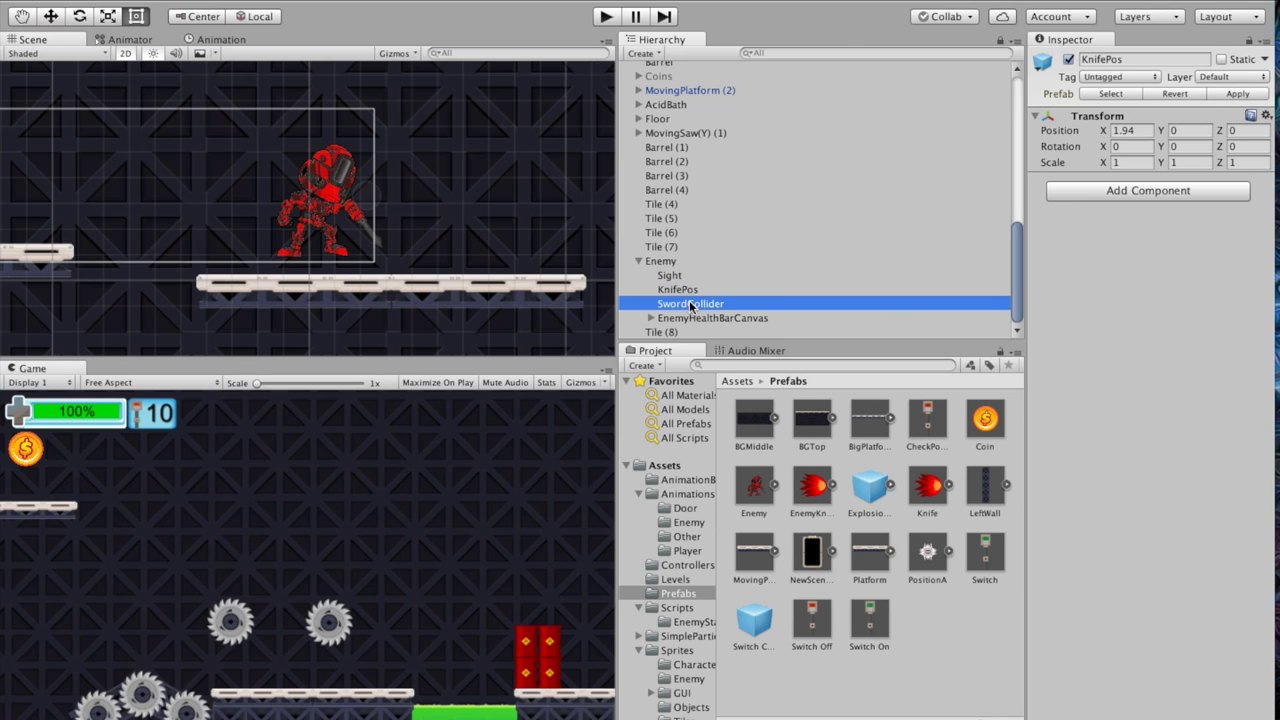
{"action": "left_click", "coordinate": [689, 304]}
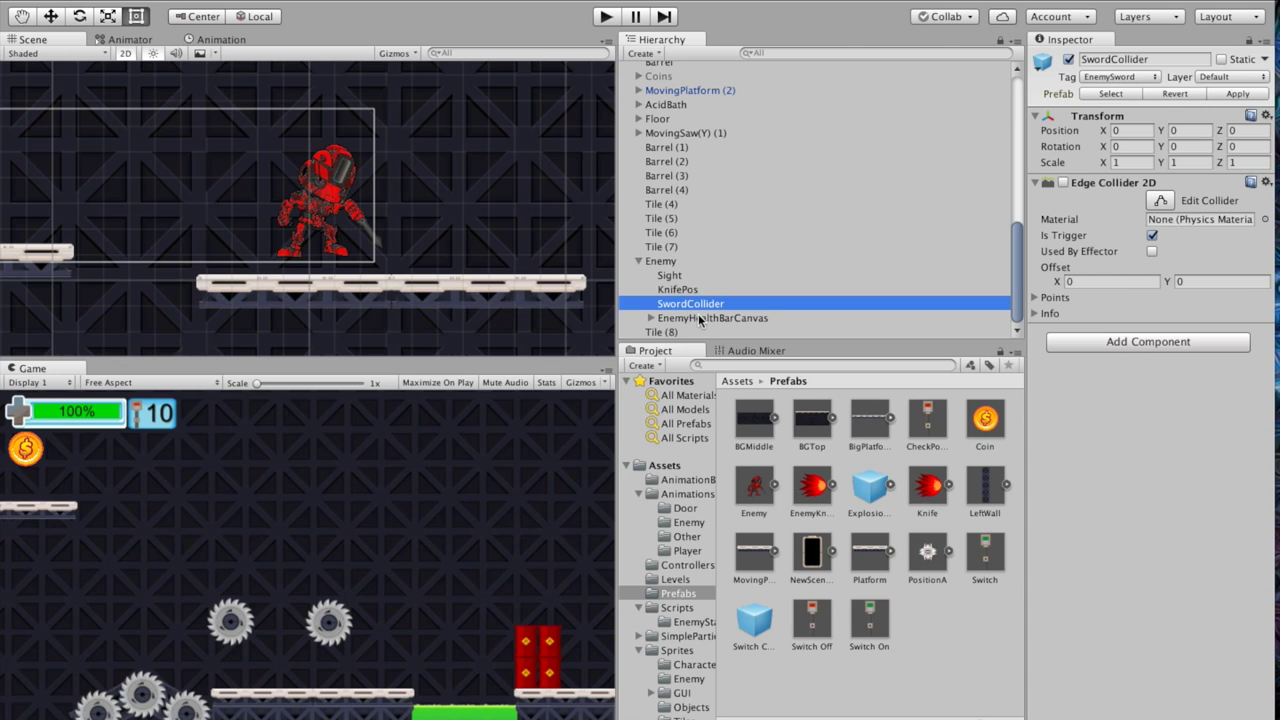
{"action": "left_click", "coordinate": [703, 319]}
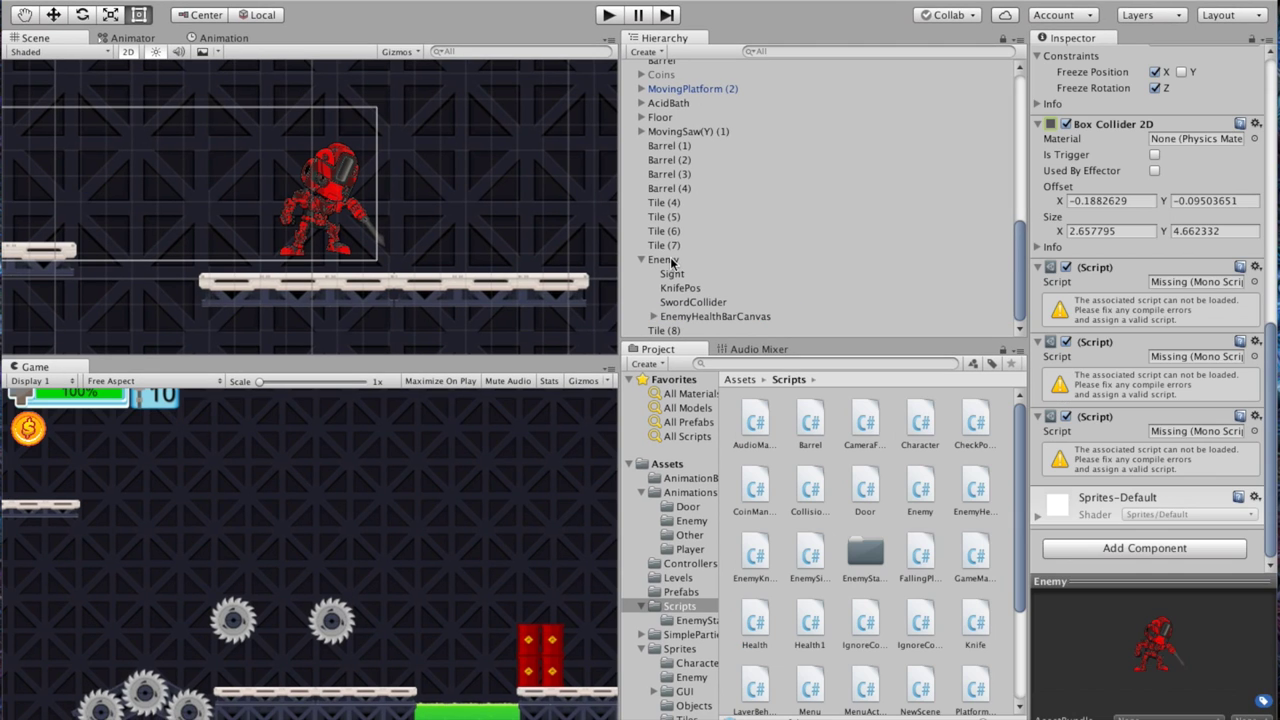
{"action": "left_click", "coordinate": [667, 261]}
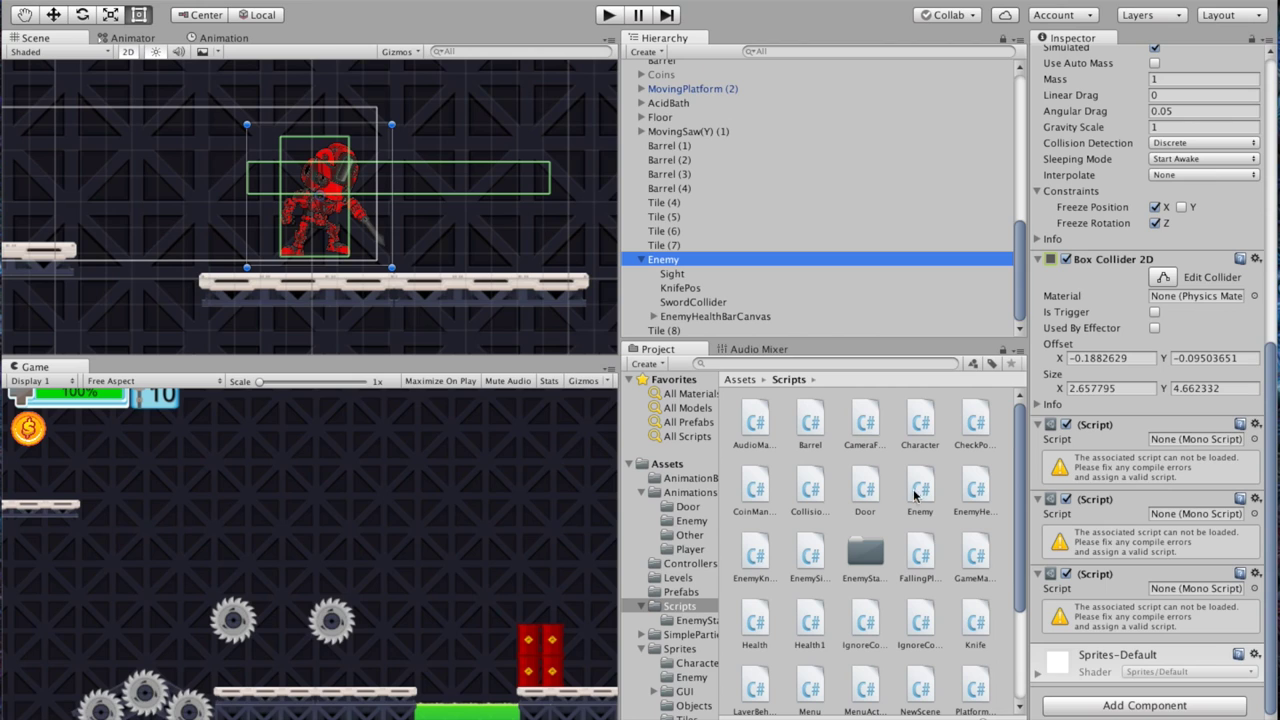
Put the Enemy script in the missing script slot and set Knifepos to the KnifePos child
{"action": "left_click_drag", "start_coordinate": [925, 488], "coordinate": [1178, 443]}
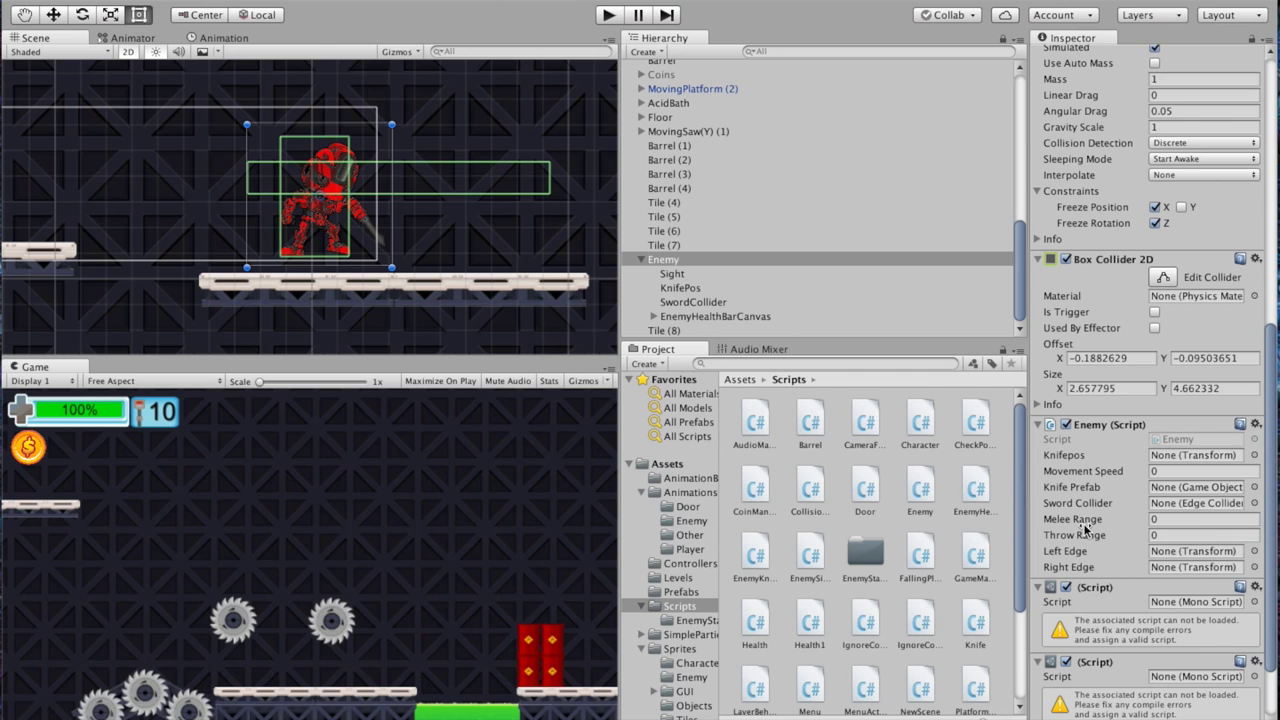
{"action": "scroll", "coordinate": [1085, 528], "scroll_direction": "down", "scroll_amount": 4}
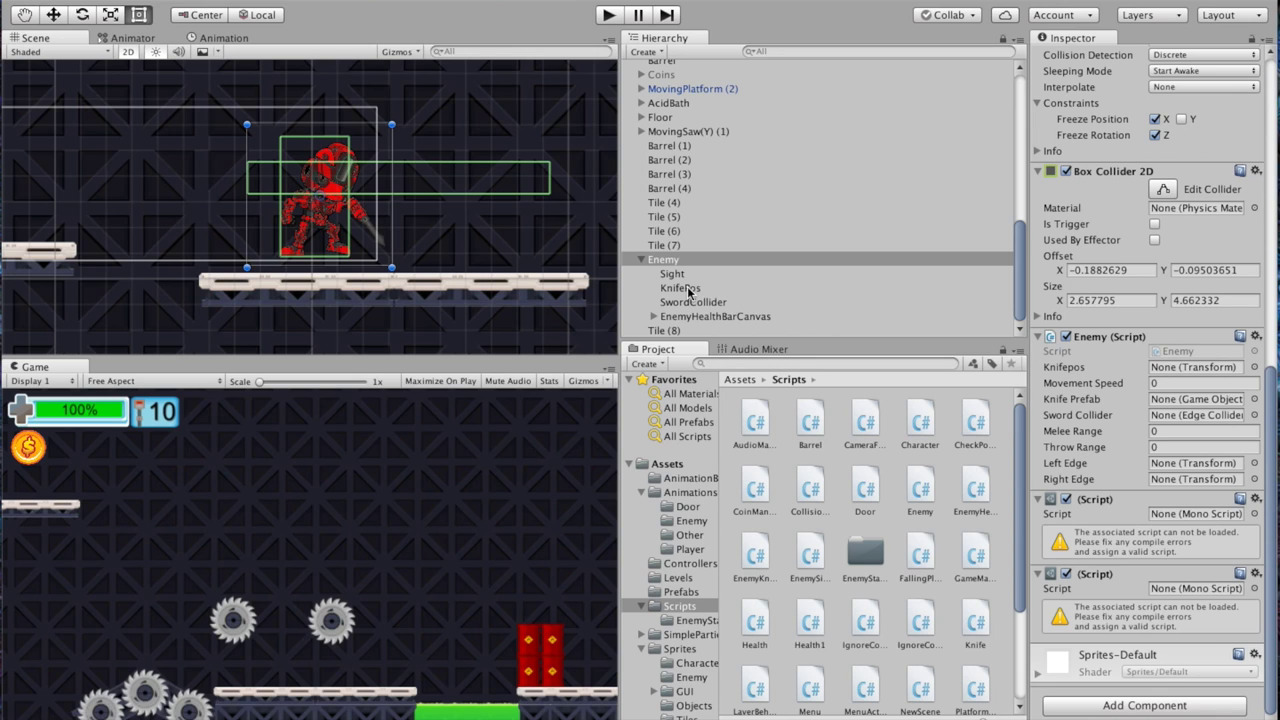
{"action": "left_click_drag", "start_coordinate": [688, 291], "coordinate": [1174, 368]}
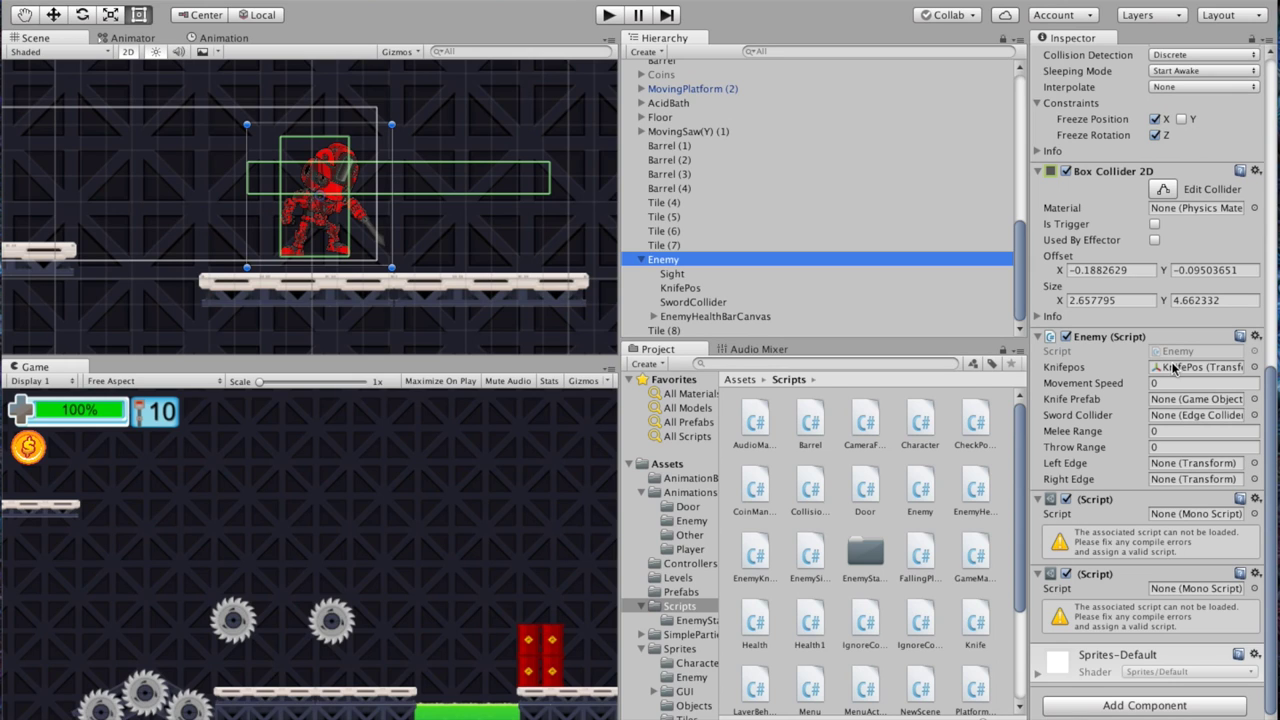
Set Movement Speed to 4 and assign EnemyKnife as Knife Prefab and SwordCollider as Sword Collider
{"action": "left_click", "coordinate": [1158, 383]}
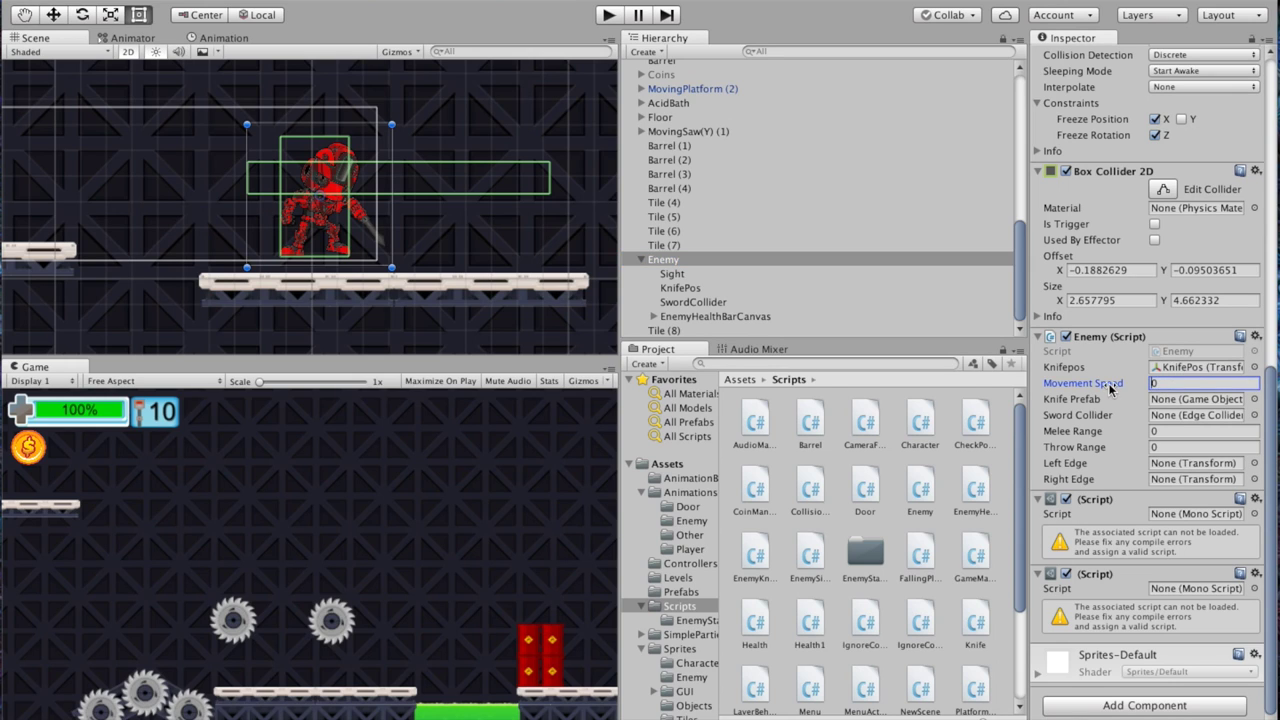
{"action": "type", "text": "40"}
{"action": "key", "text": "BackSpace"}
{"action": "left_click", "coordinate": [689, 592]}
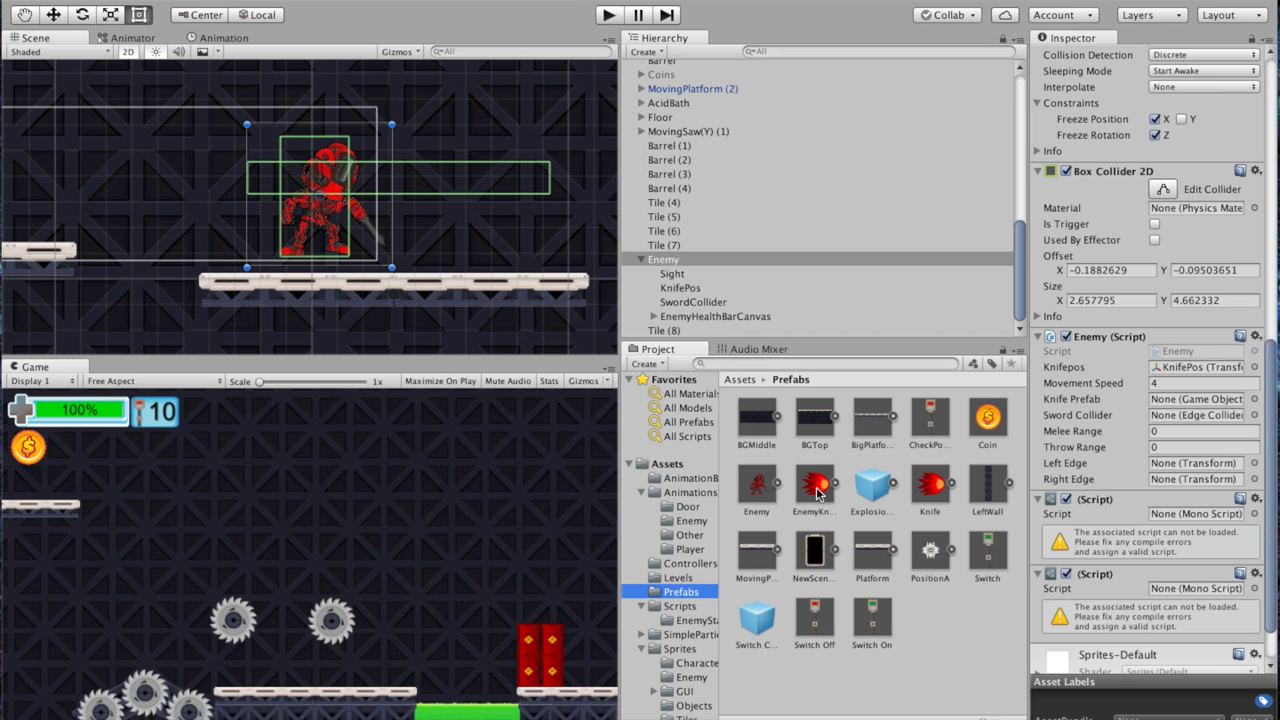
{"action": "left_click_drag", "start_coordinate": [818, 492], "coordinate": [1170, 403]}
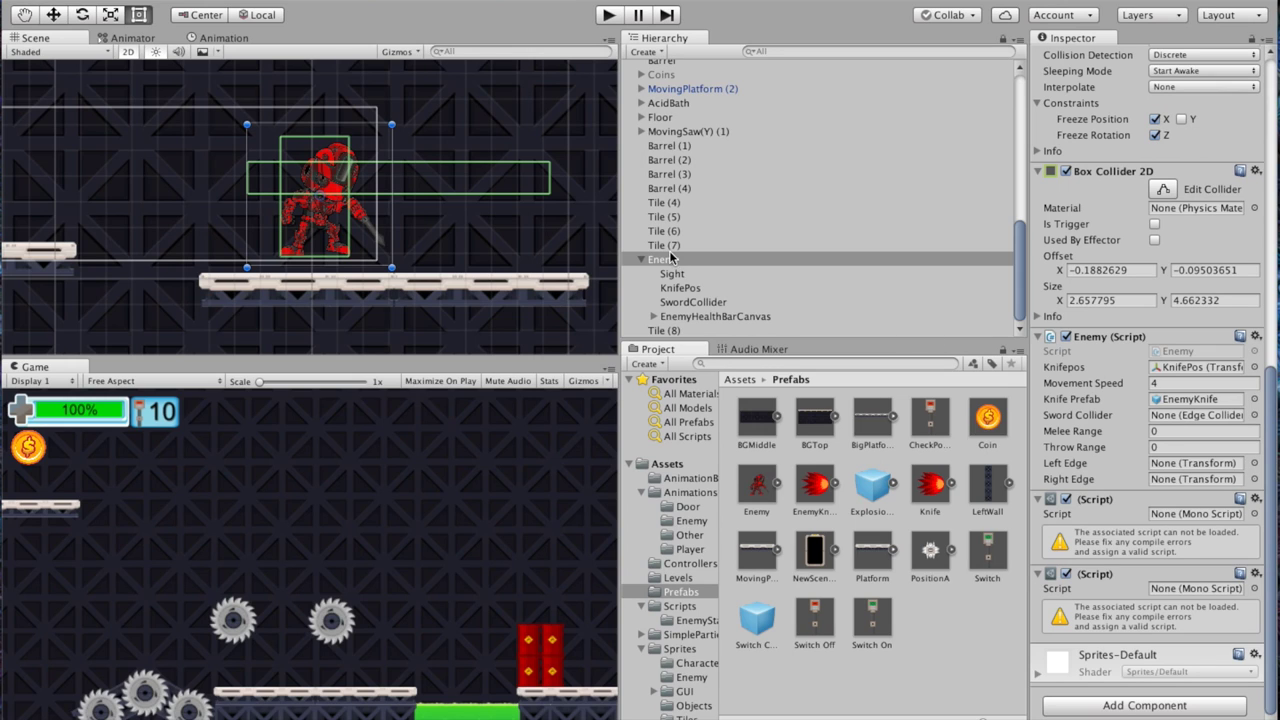
{"action": "left_click_drag", "start_coordinate": [697, 307], "coordinate": [1180, 420]}
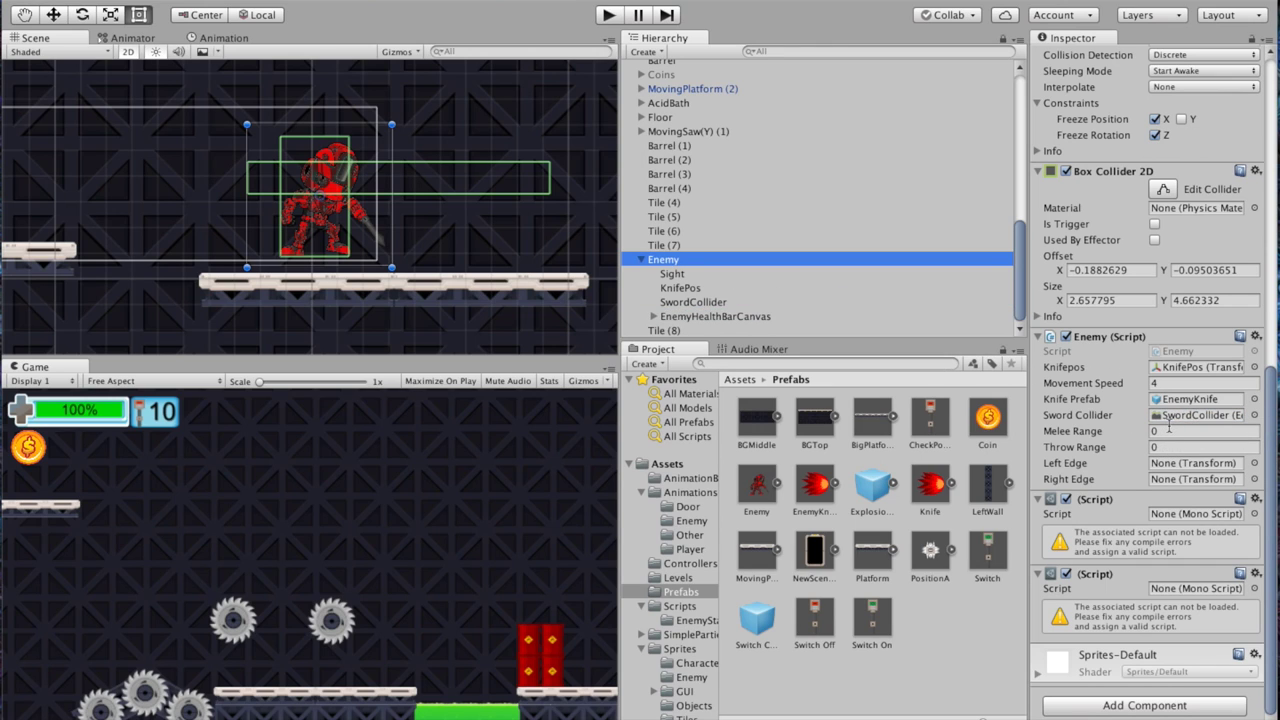
Set the Enemy script's Melee Range to 2 and Throw Range to 12
{"action": "left_click", "coordinate": [1155, 431]}
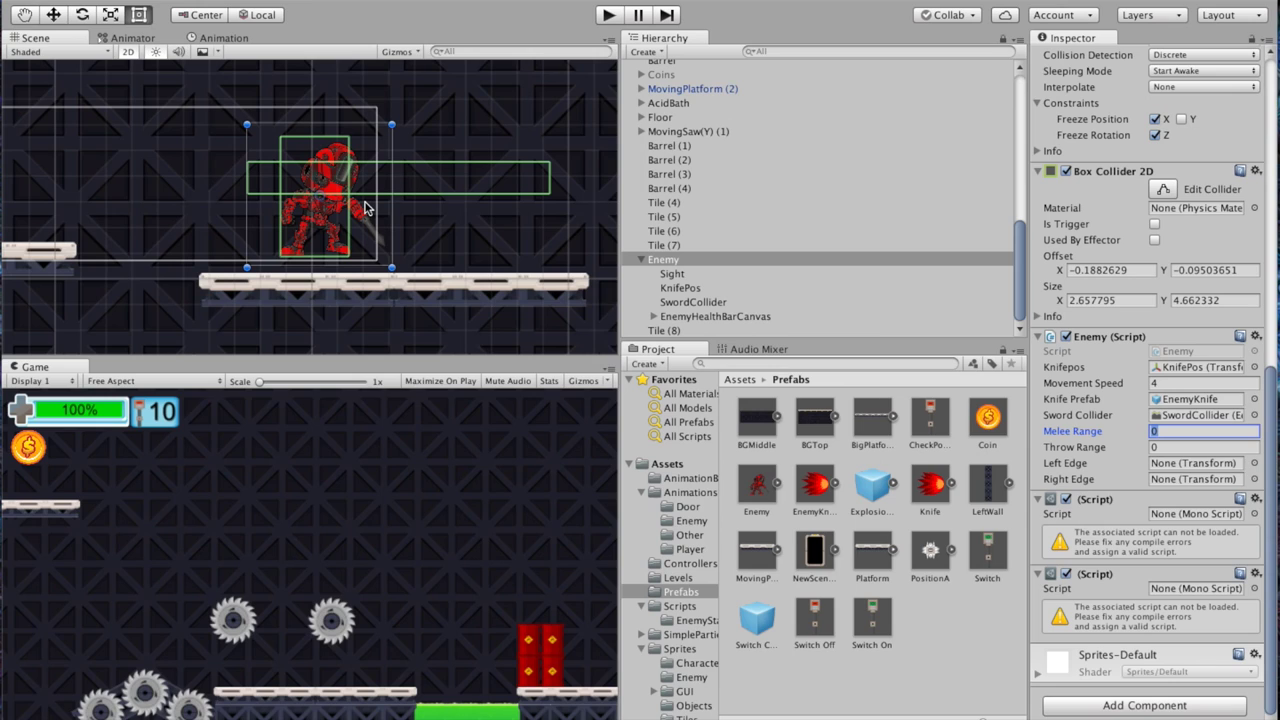
{"action": "type", "text": "2"}
{"action": "left_click", "coordinate": [1172, 448]}
{"action": "type", "text": "12"}
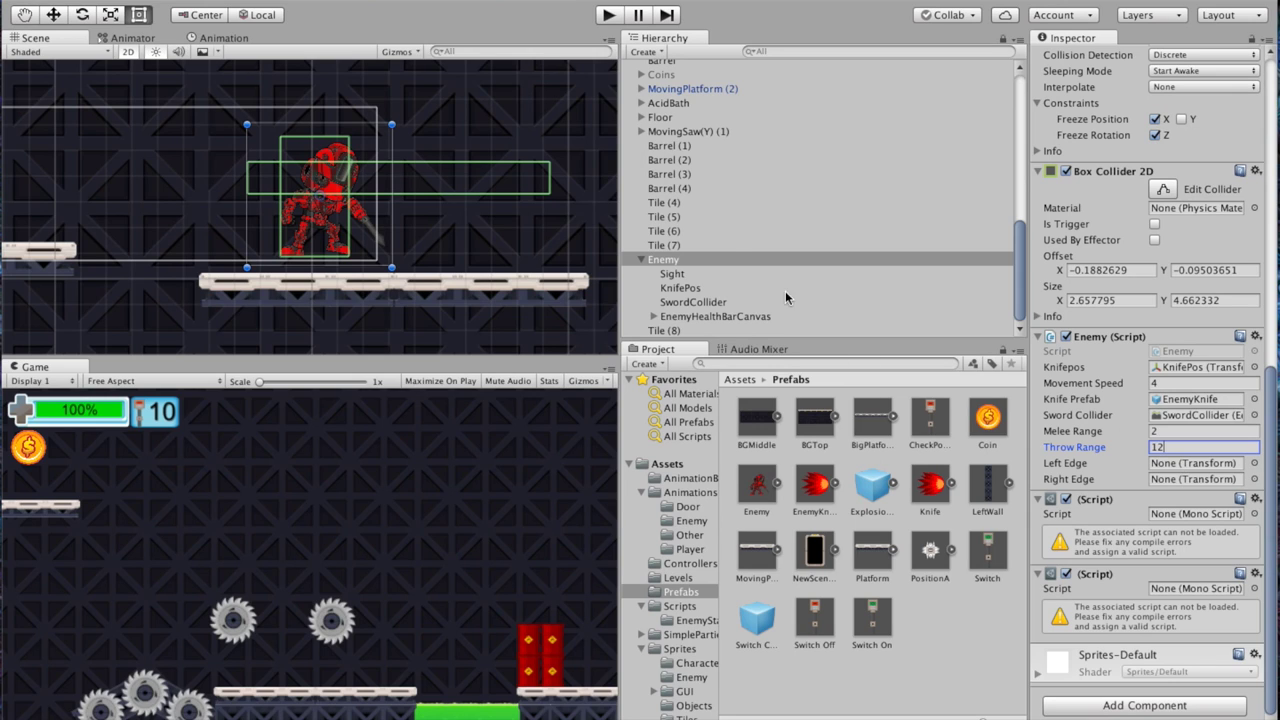
{"action": "left_click", "coordinate": [646, 52]}
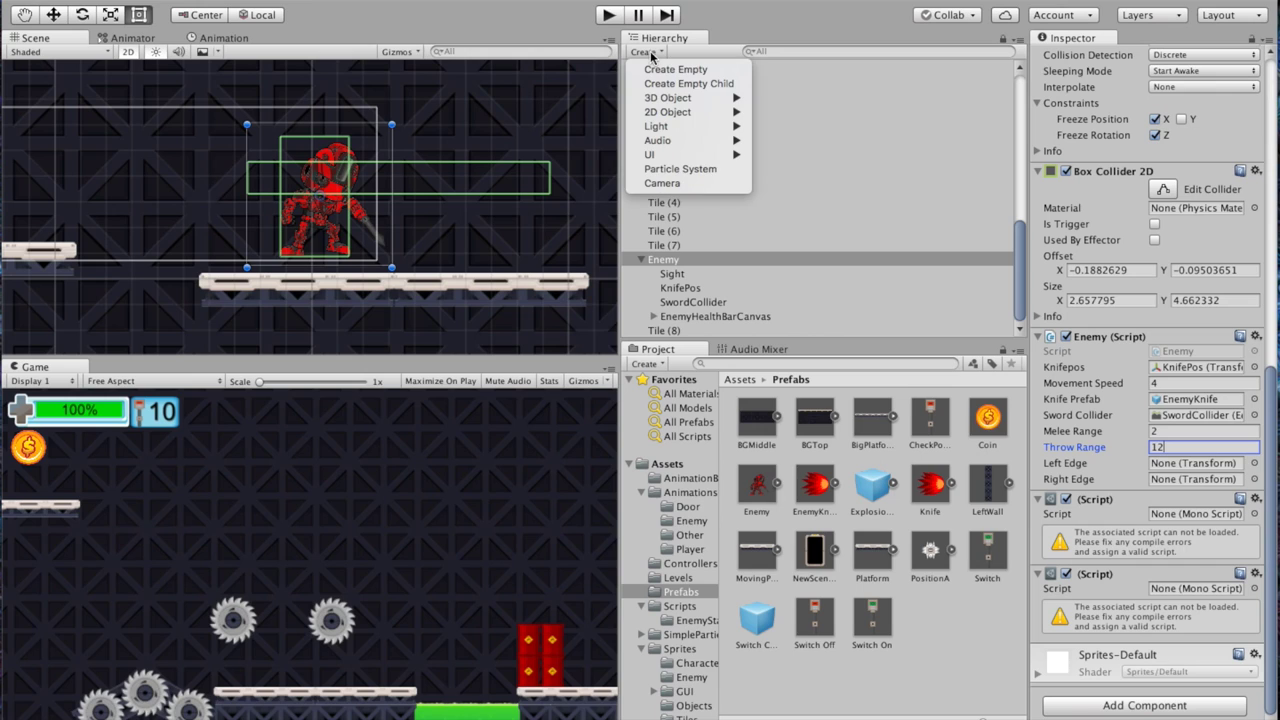
Create an empty object in the scene named LeftEdge
{"action": "left_click", "coordinate": [668, 70]}
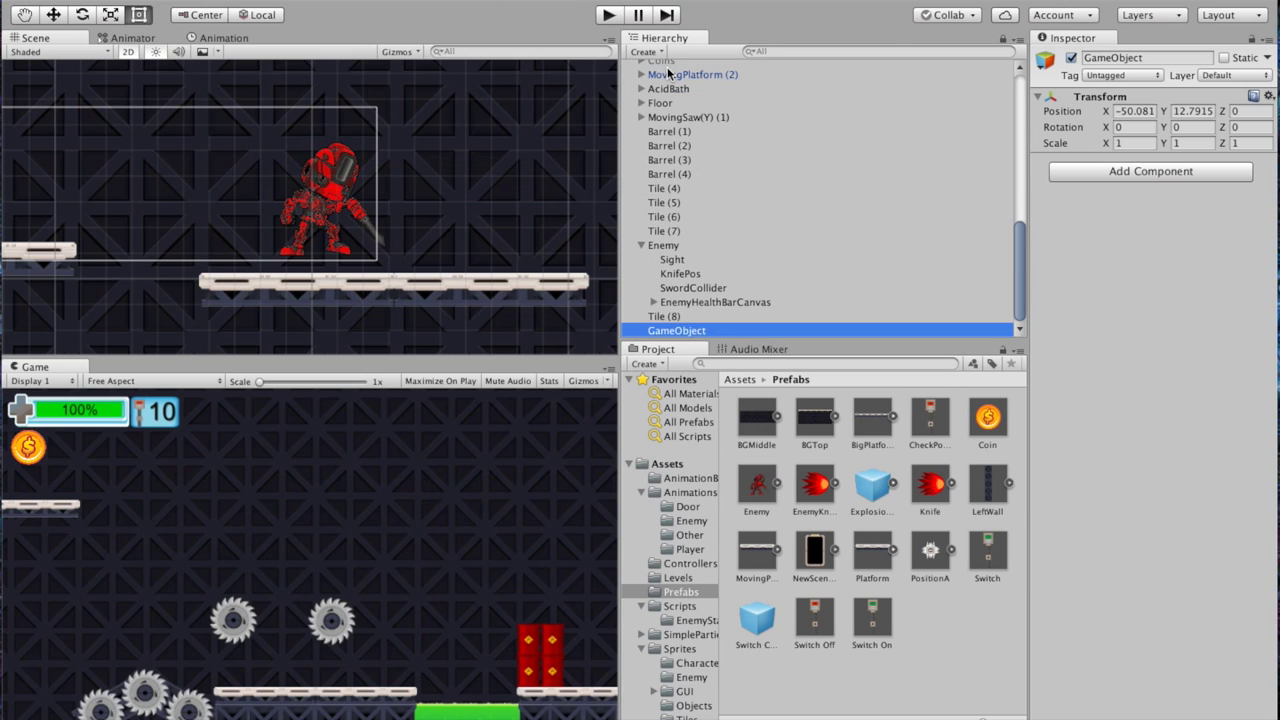
{"action": "left_click", "coordinate": [683, 330]}
{"action": "type", "text": "Left"}
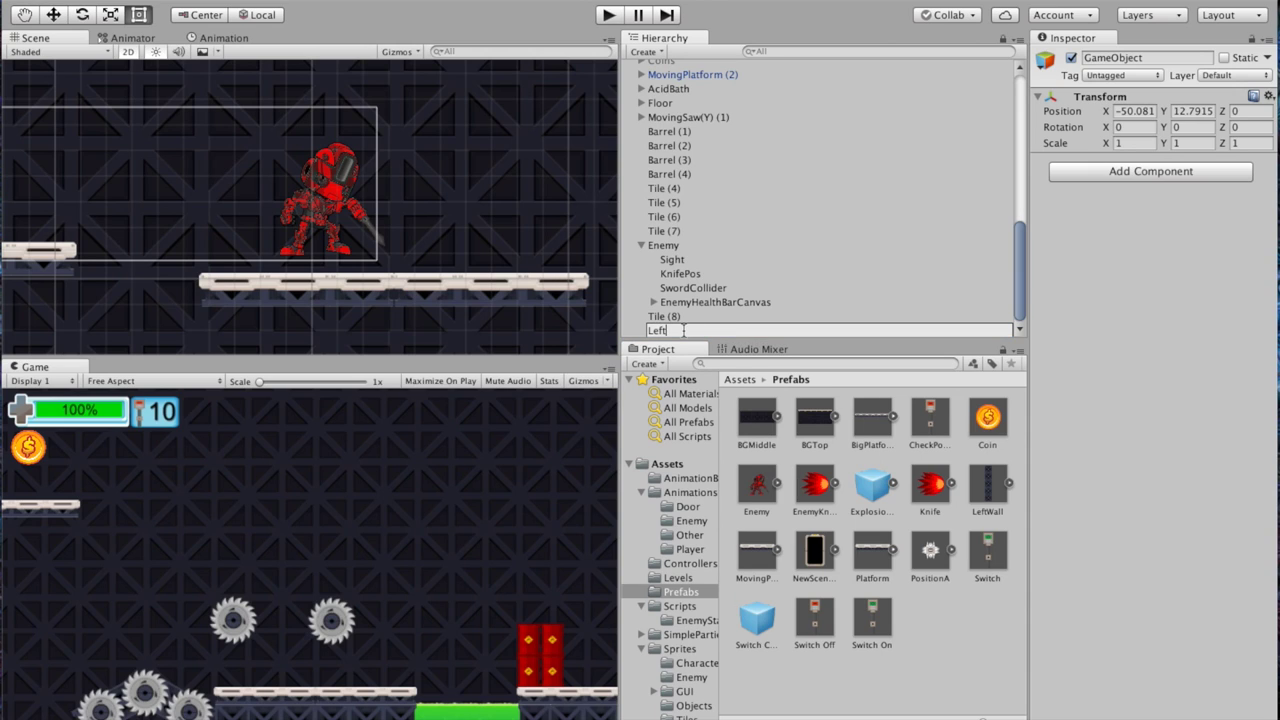
{"action": "type", "text": "Edge"}
{"action": "key", "text": "Return"}
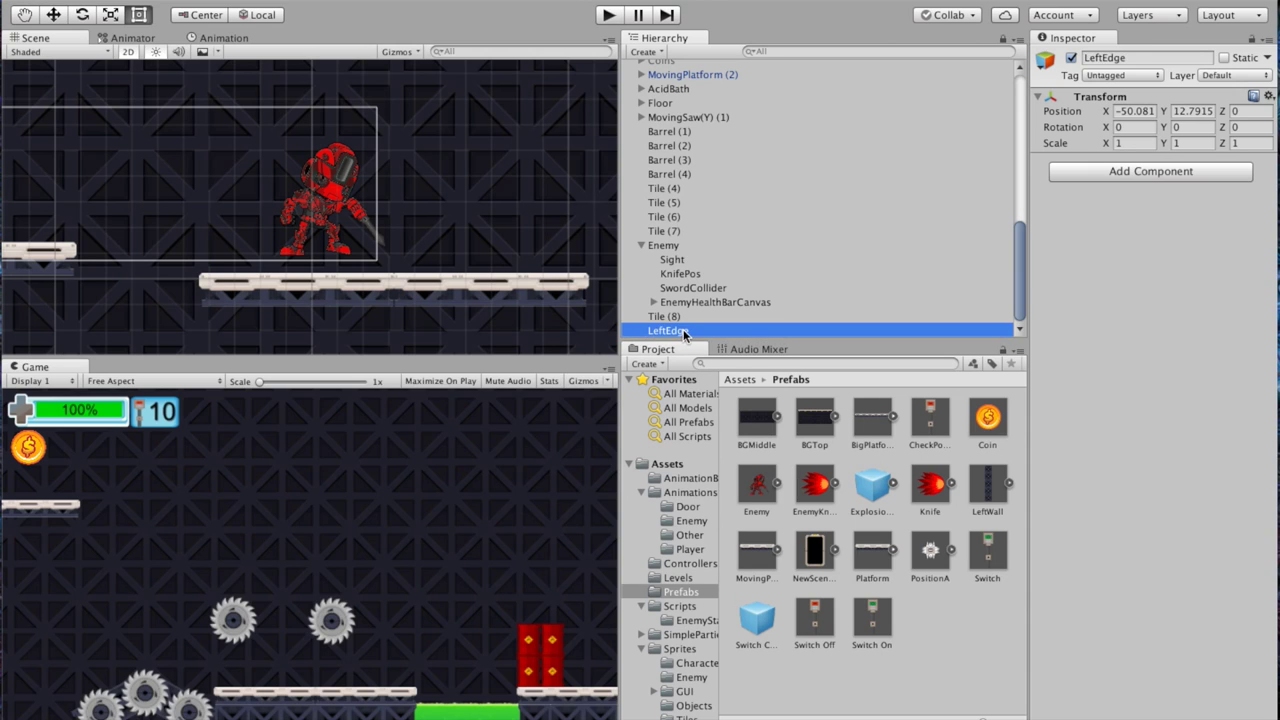
Create a second empty object and name it RightEdge
{"action": "left_click", "coordinate": [651, 52]}
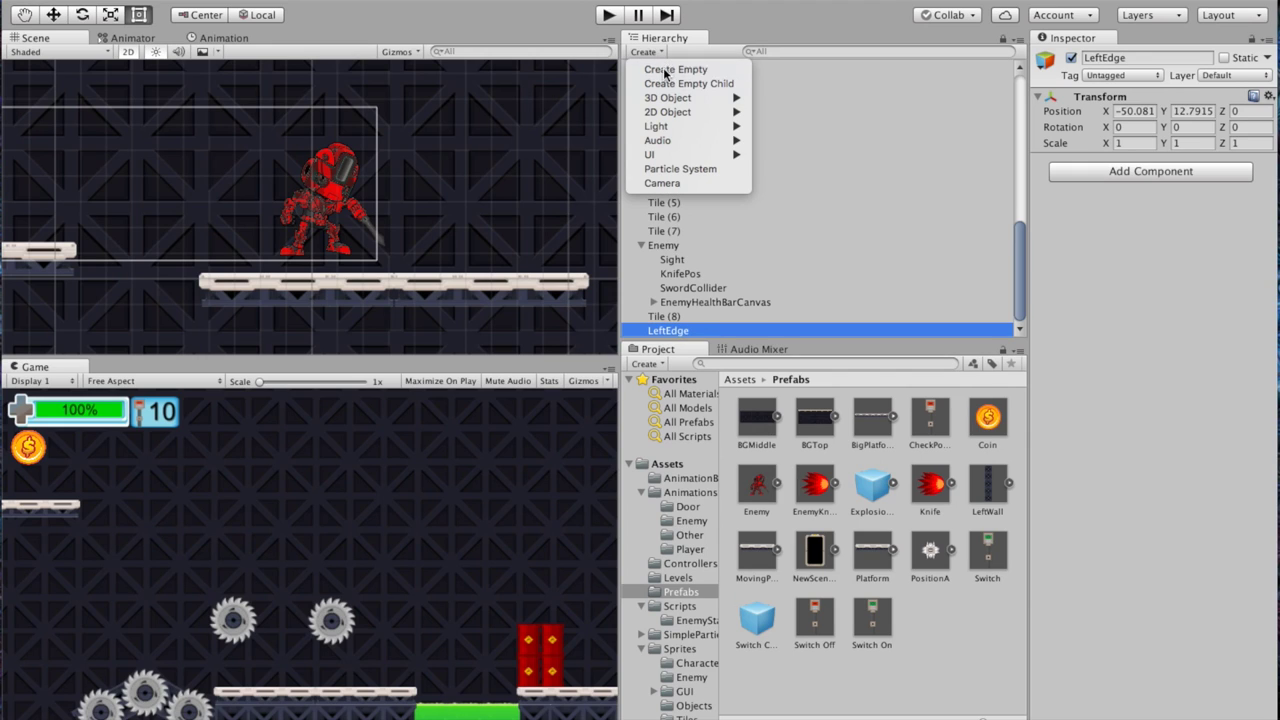
{"action": "left_click", "coordinate": [664, 70]}
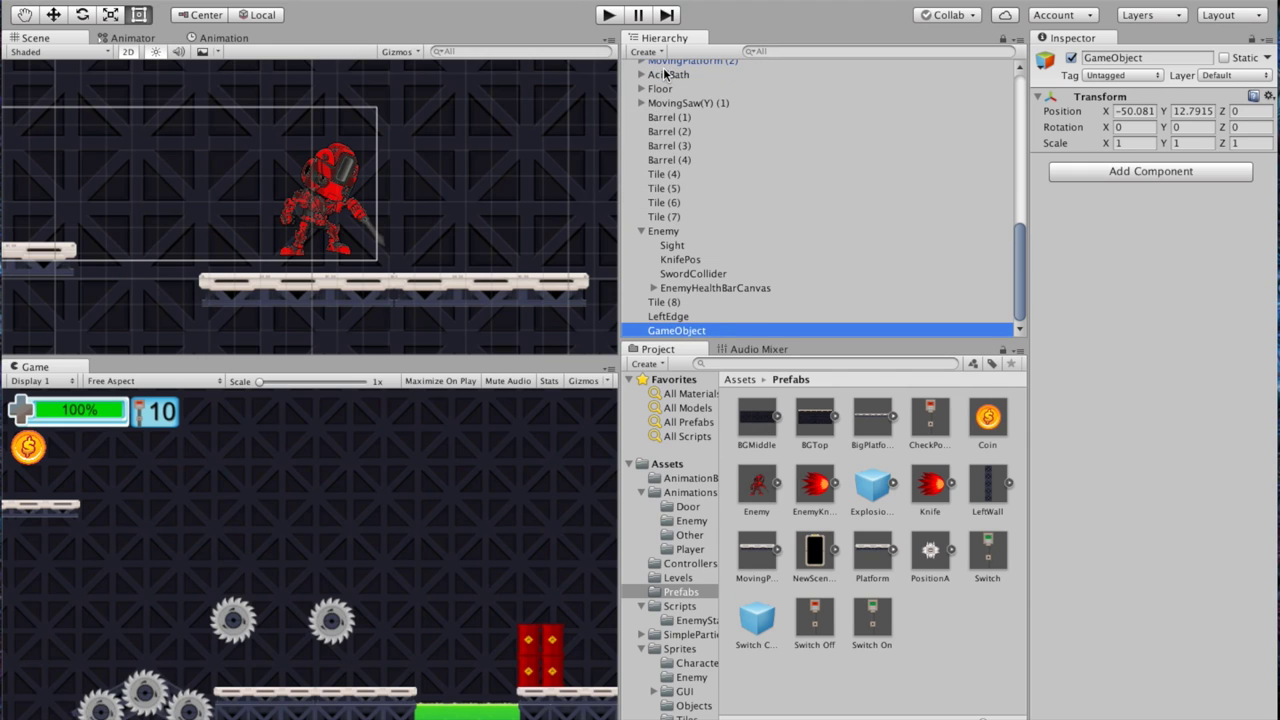
{"action": "left_click", "coordinate": [680, 331]}
{"action": "type", "text": "RightEdge"}
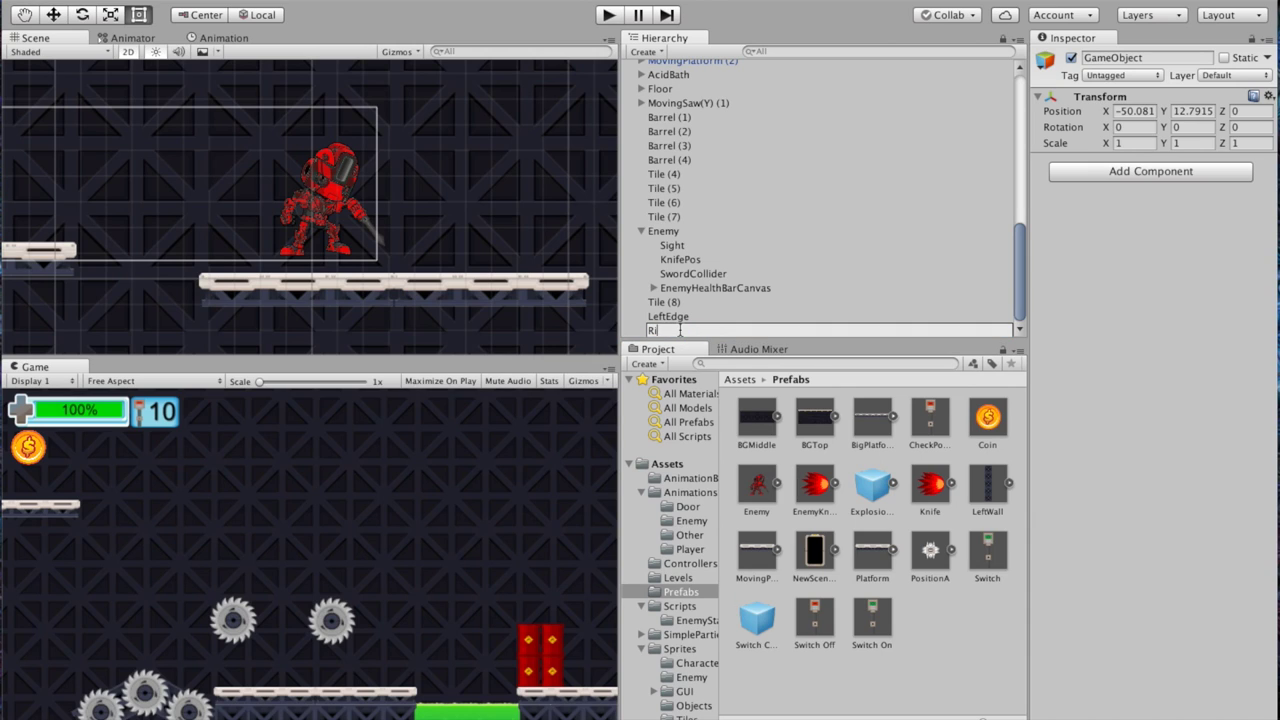